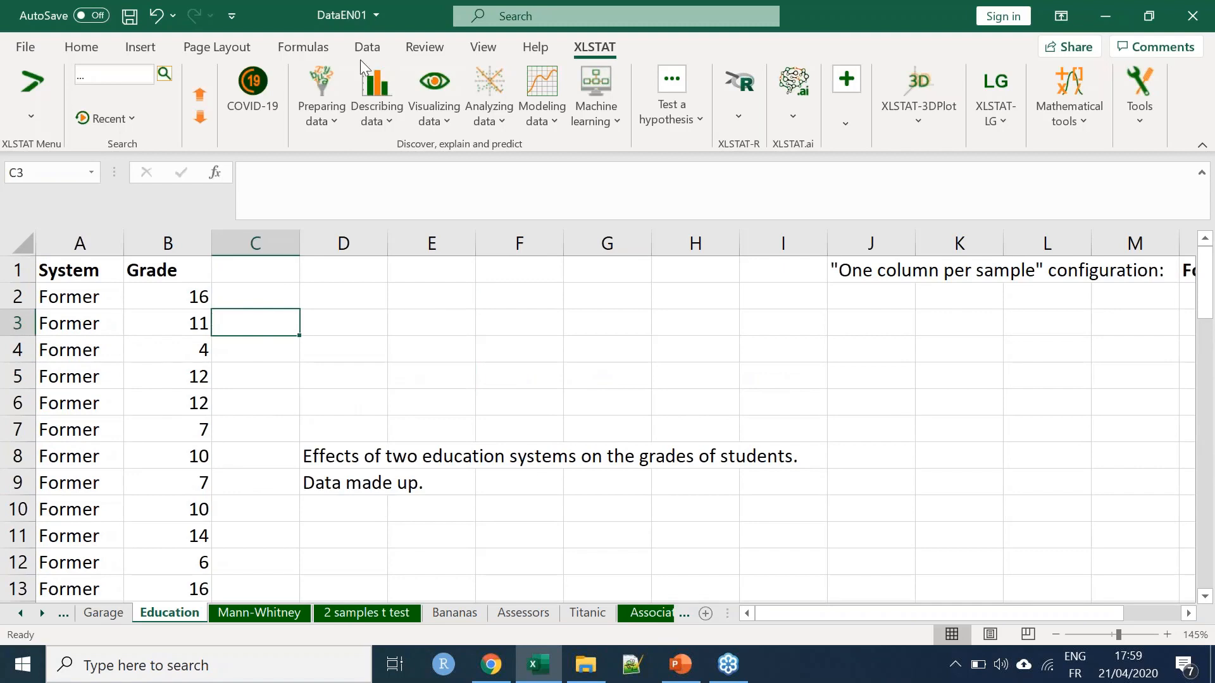
Run a two-sample comparison of variances with Fisher's F-test, using the Grade column as data and the System column as sample identifiers
click(682, 116)
click(774, 209)
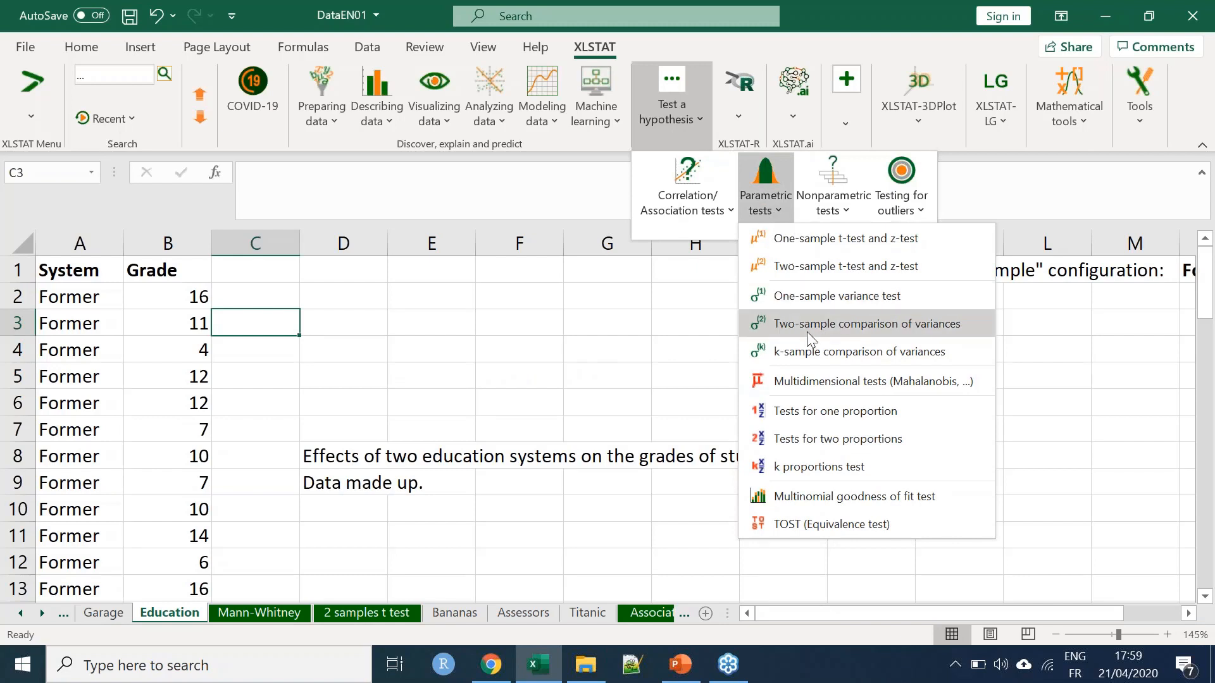
click(848, 326)
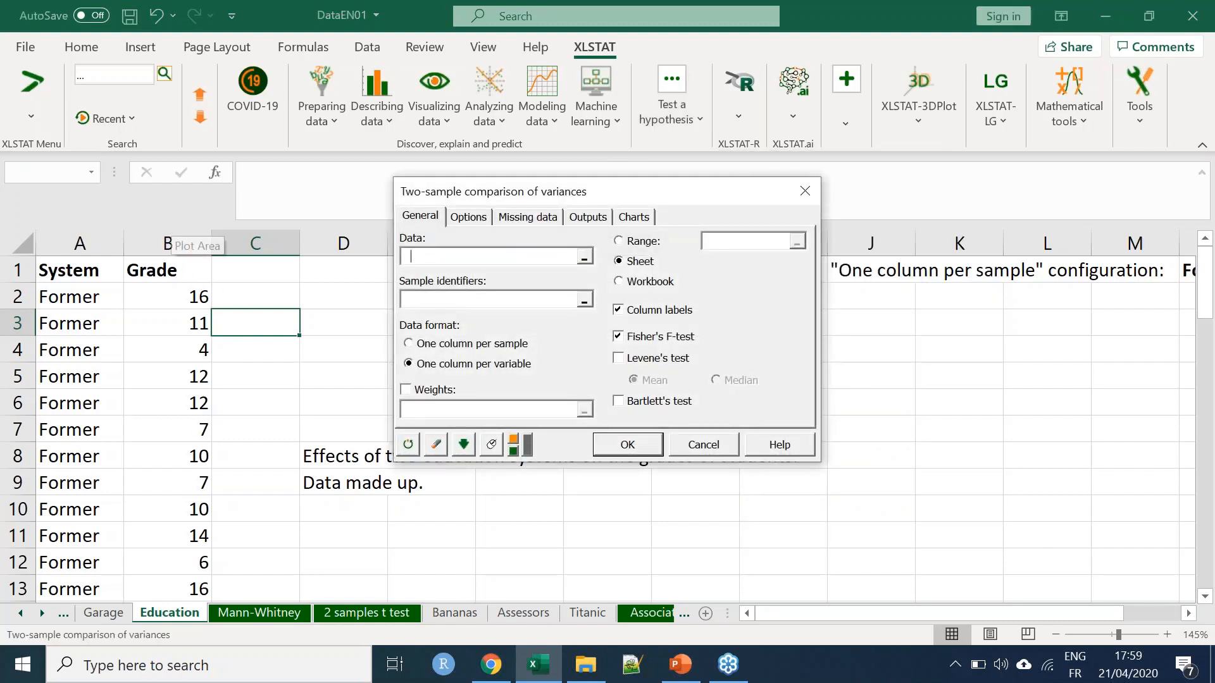
click(169, 241)
click(490, 299)
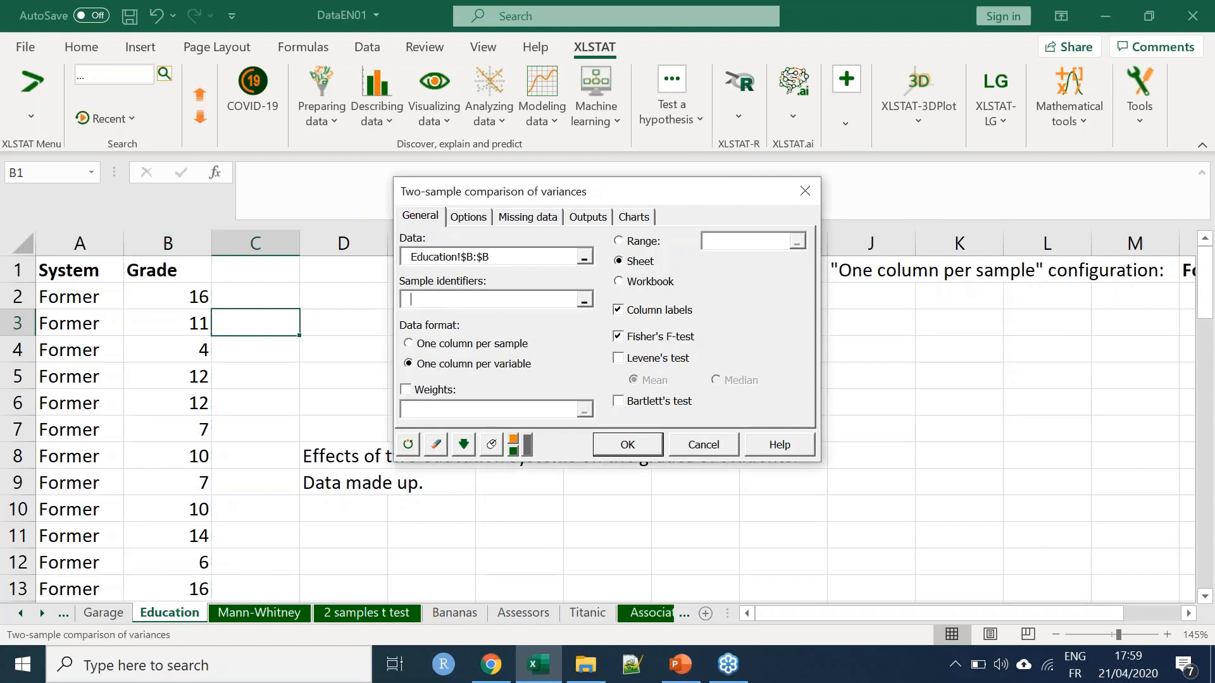
click(78, 240)
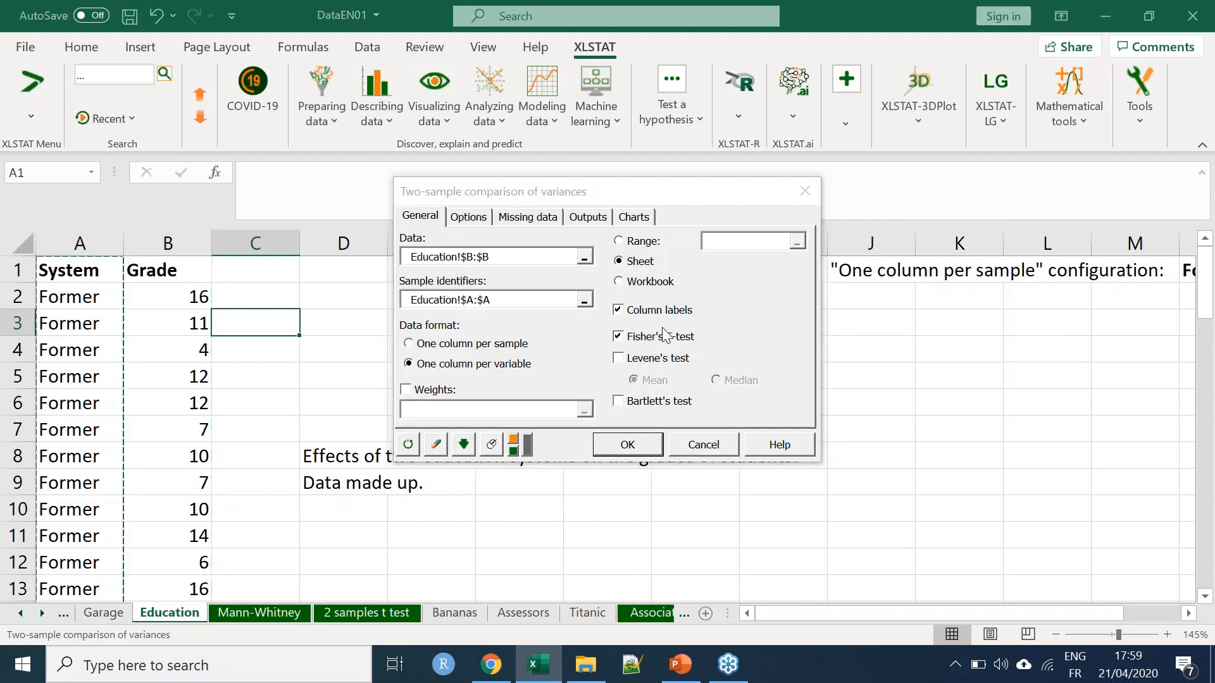
click(627, 444)
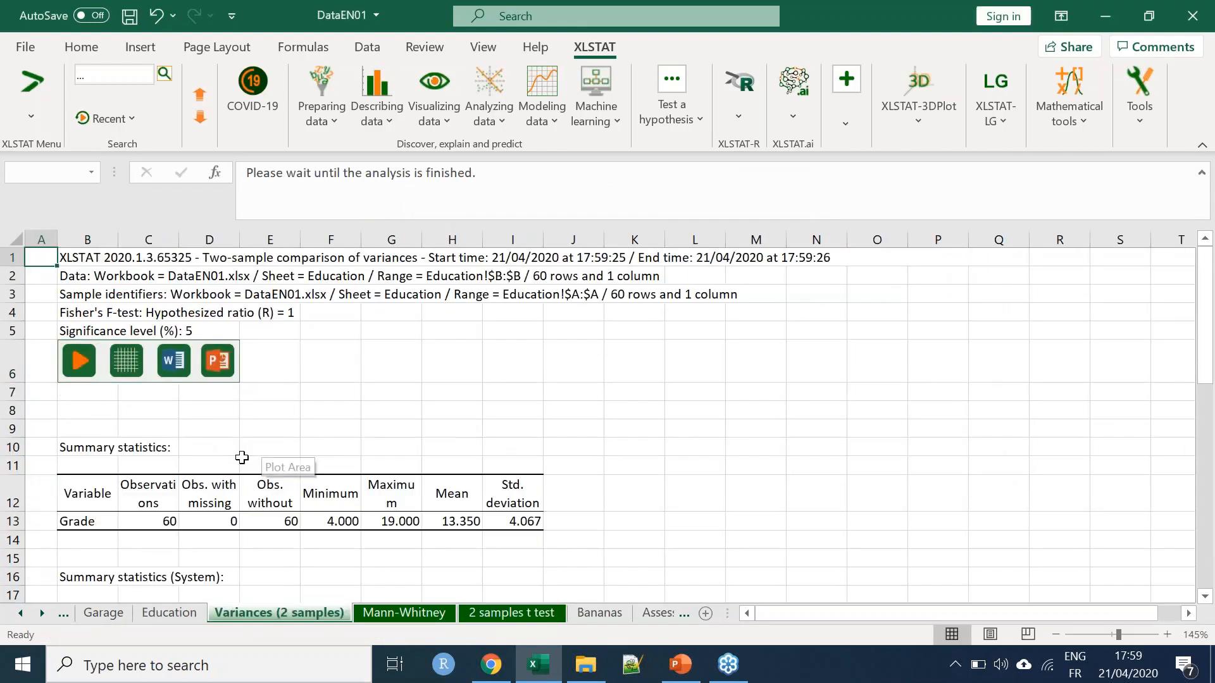
Widen column B of the variance test report and read the H0 and Ha statements in the test interpretation
click(234, 492)
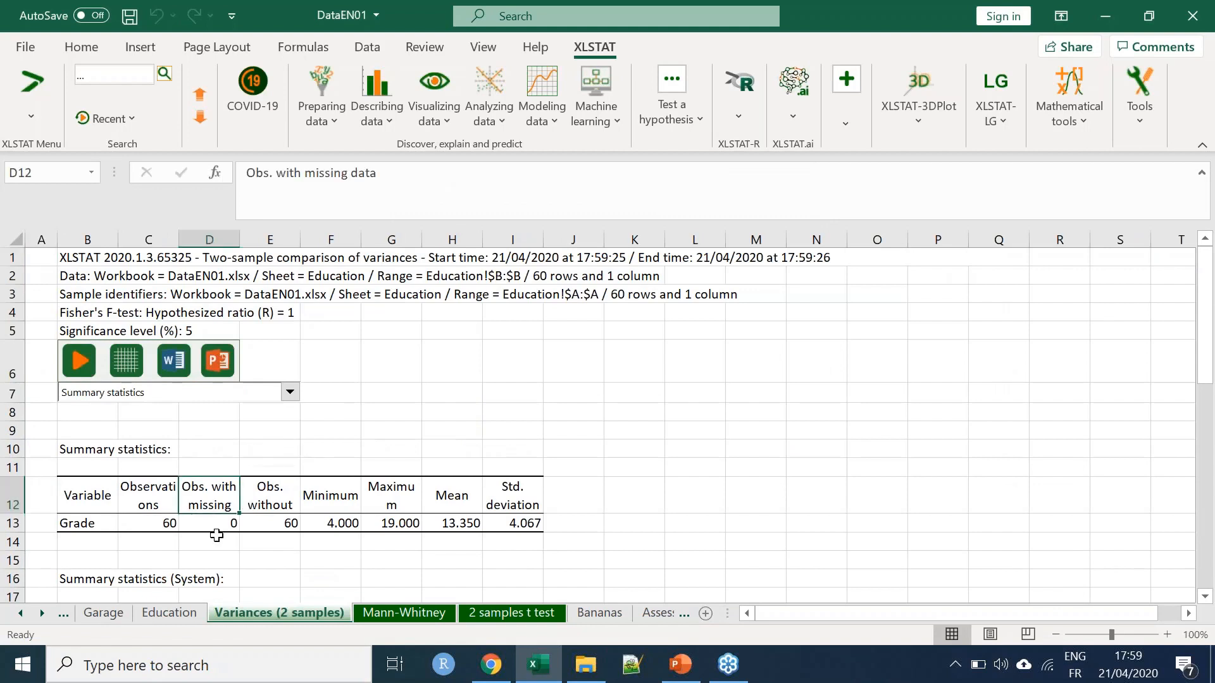
scroll(209, 500, down, 5)
scroll(200, 467, down, 5)
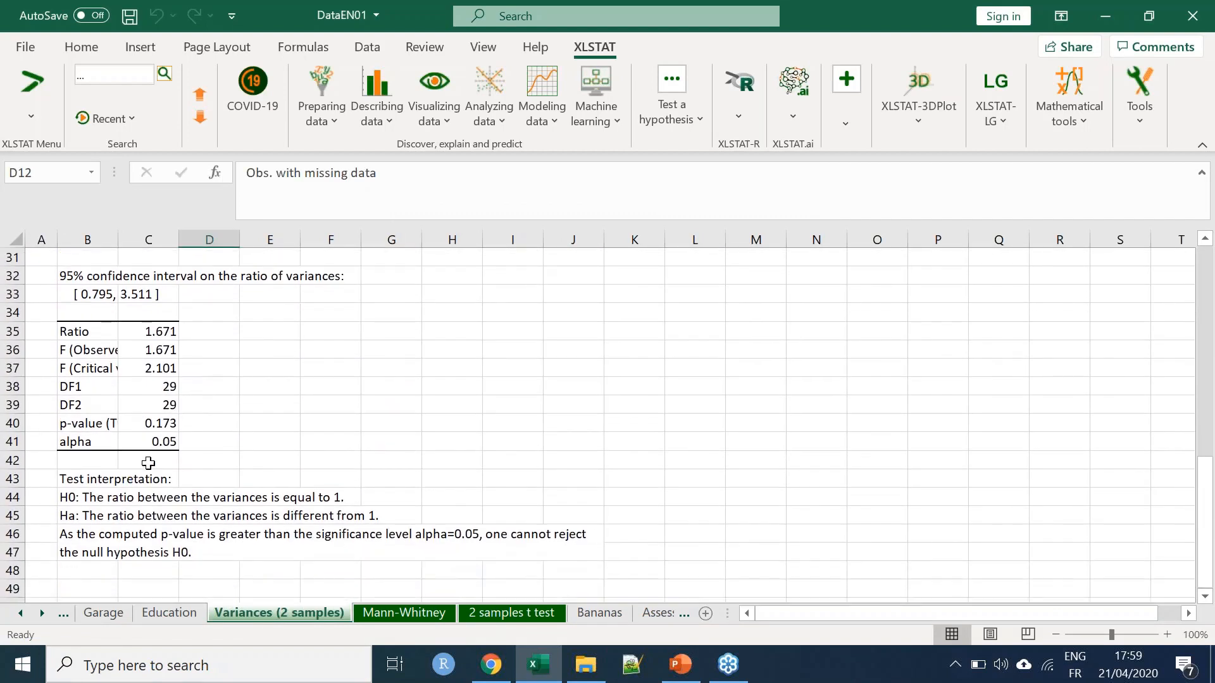
scroll(145, 468, up, 3)
drag(163, 244, 275, 244)
click(321, 429)
scroll(224, 487, down, 1)
click(162, 461)
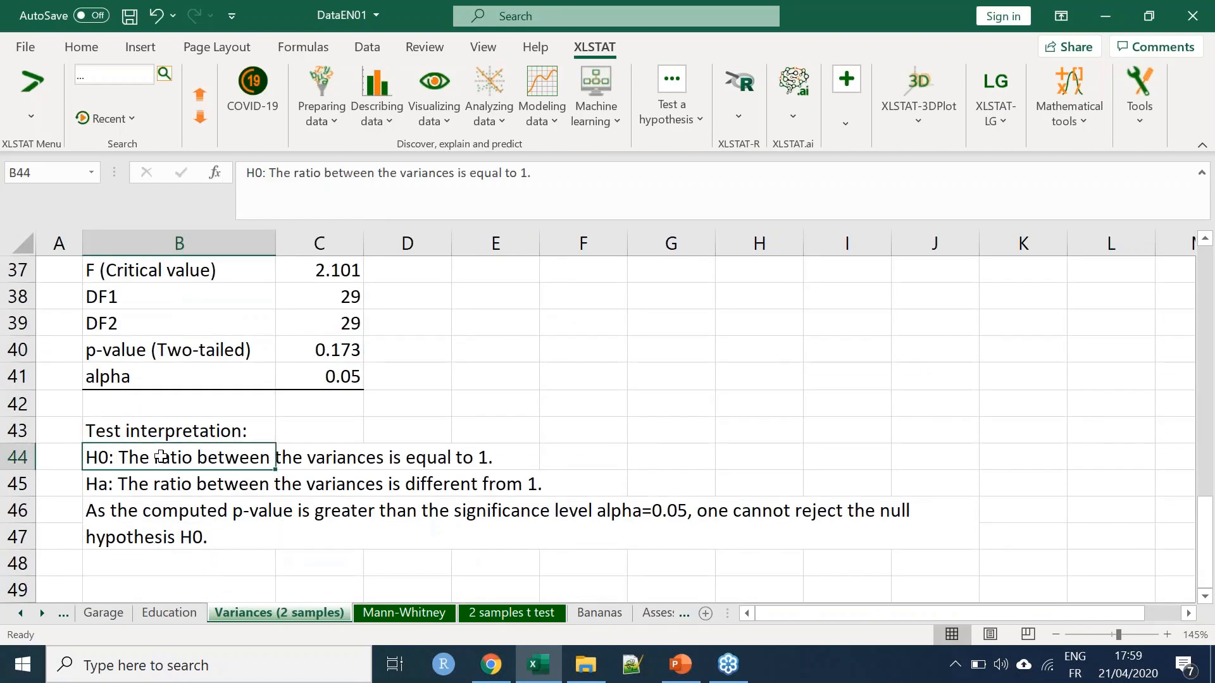
scroll(92, 539, up, 1)
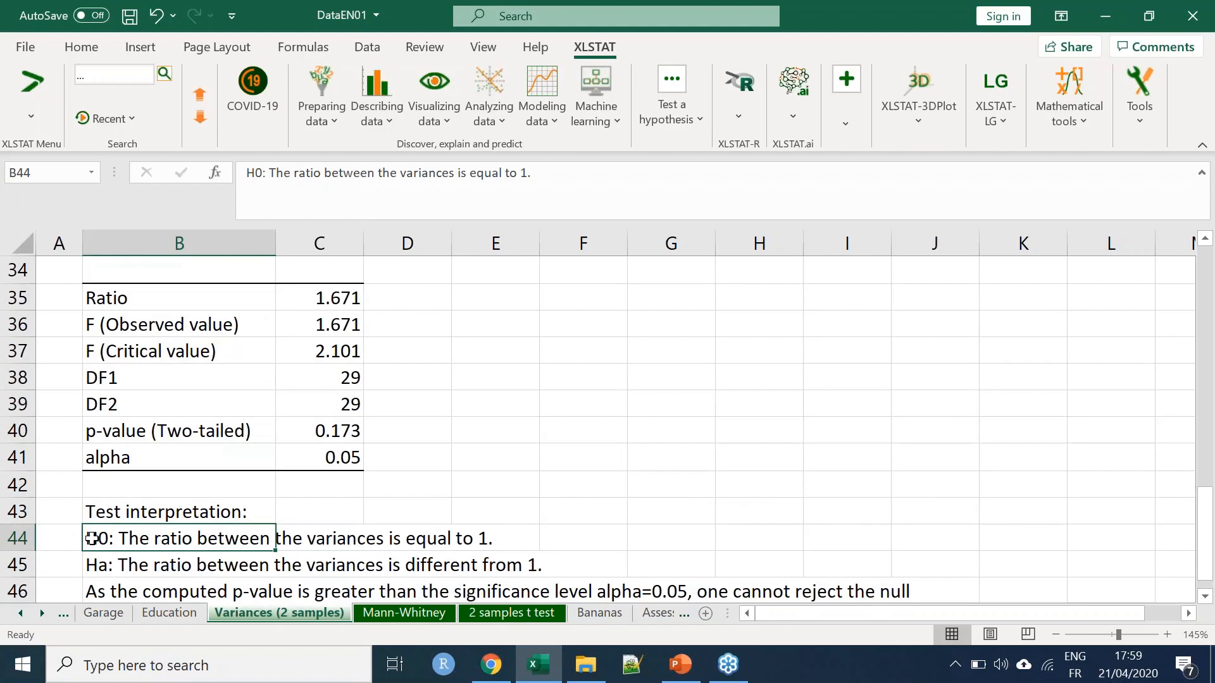
click(111, 564)
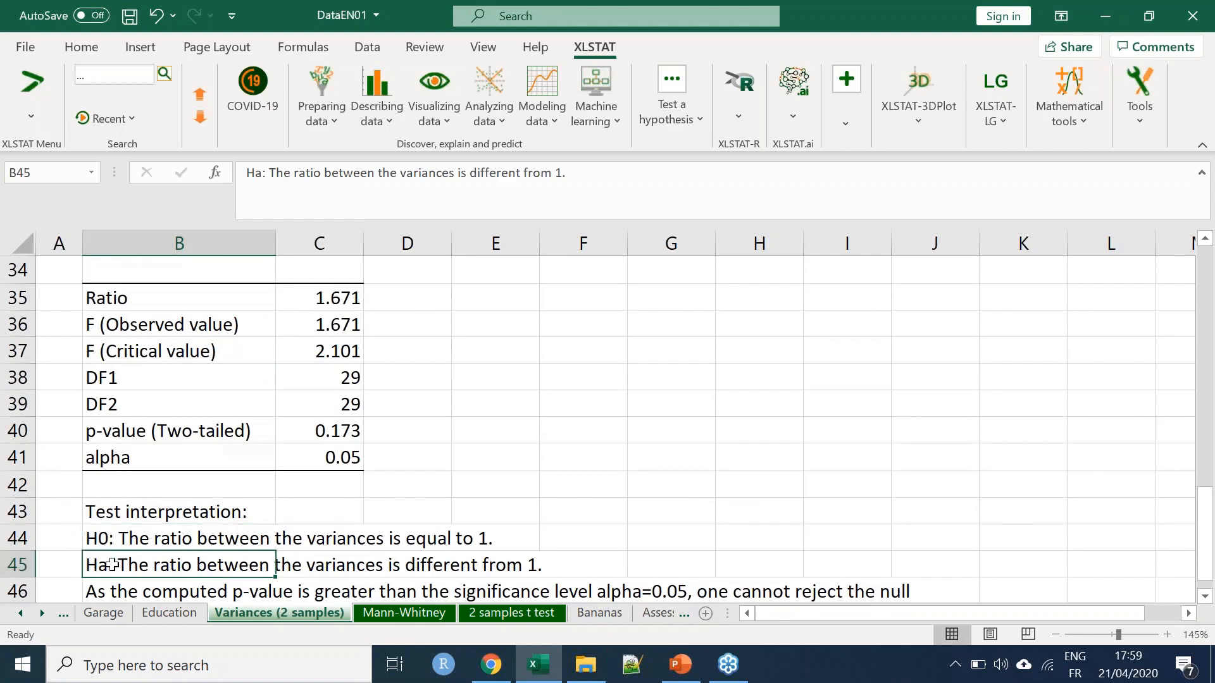
Enter the null hypothesis "H0: variance 1 = variance 2" in cell F44
click(610, 541)
text(H0)
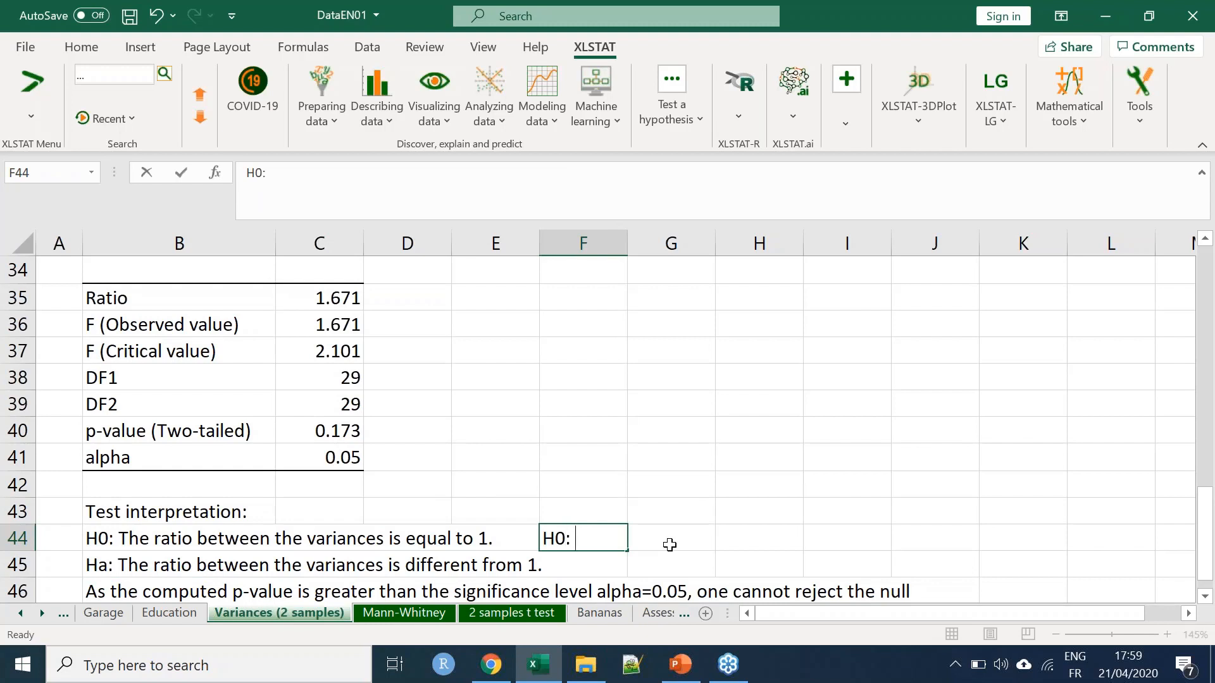
text(: varance)
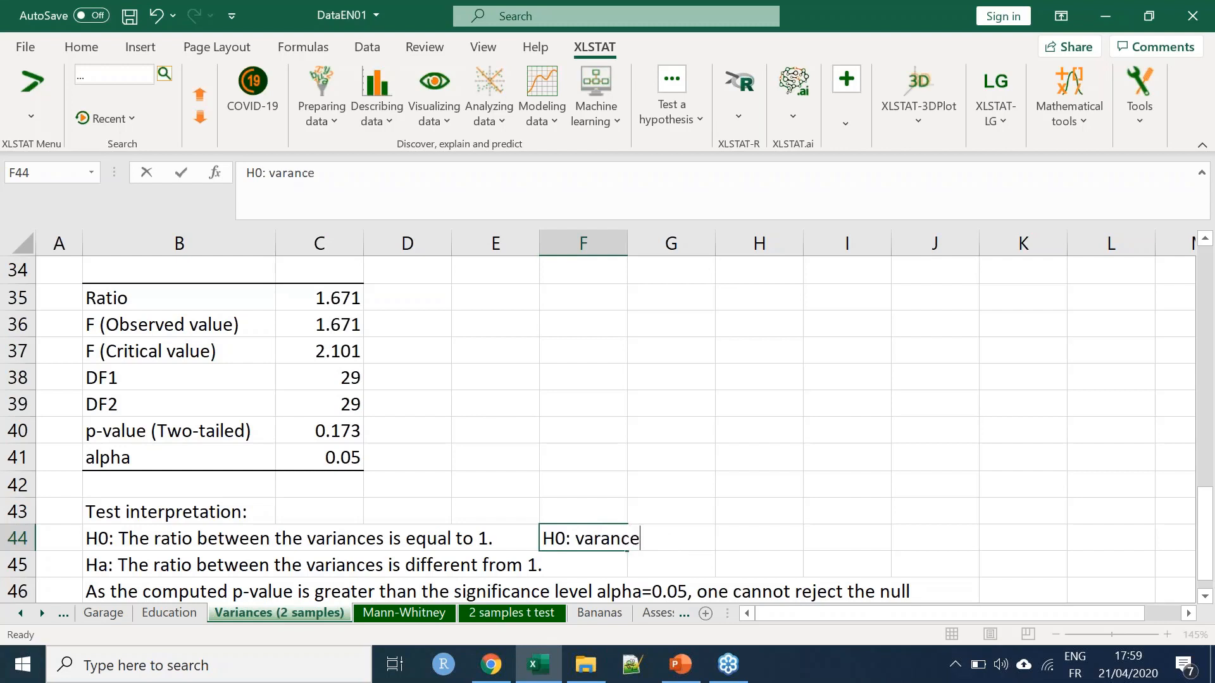
key(BackSpace)
key(BackSpace)
key(BackSpace)
text(iance 1 = variance 2)
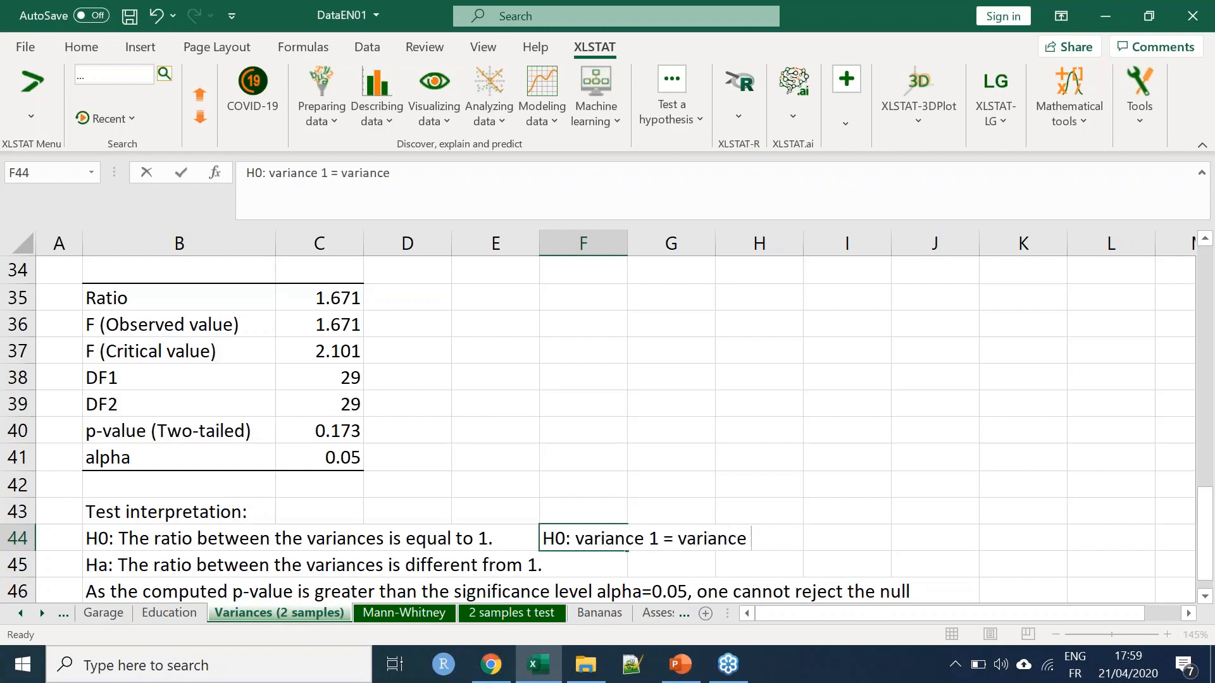
key(Return)
Enter the alternative hypothesis "Ha: variance 1 different variance 2" in cell F45
text(Ha: vi)
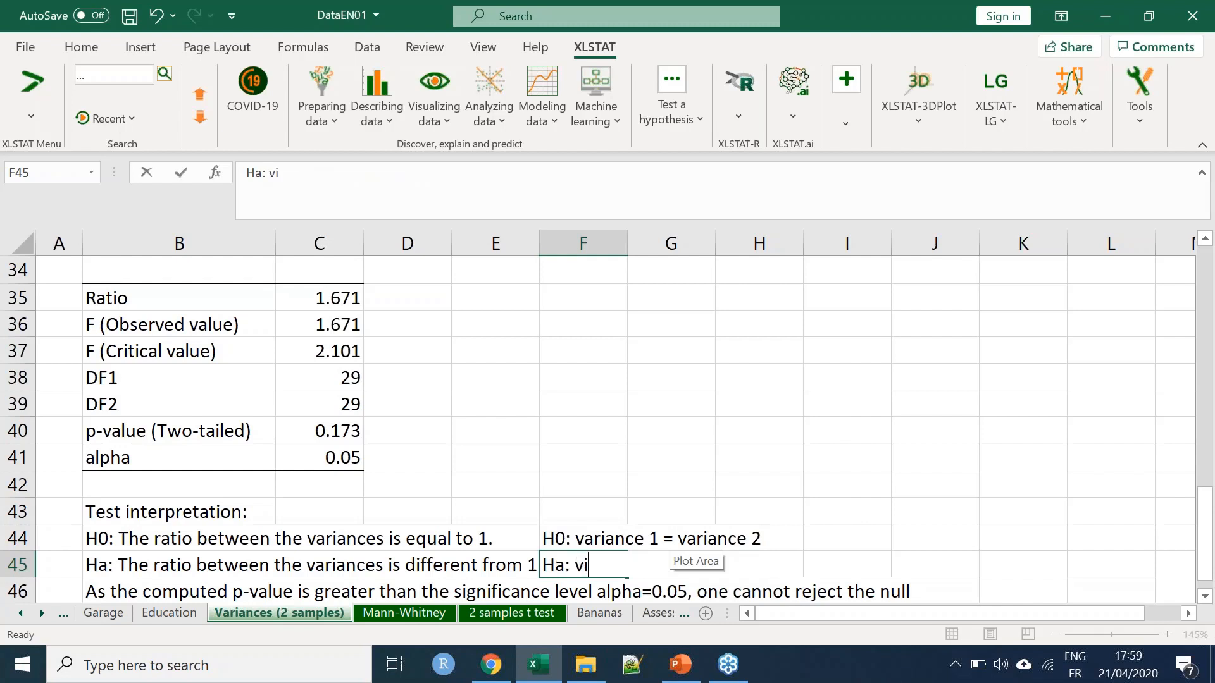
key(BackSpace)
text(ariance 1)
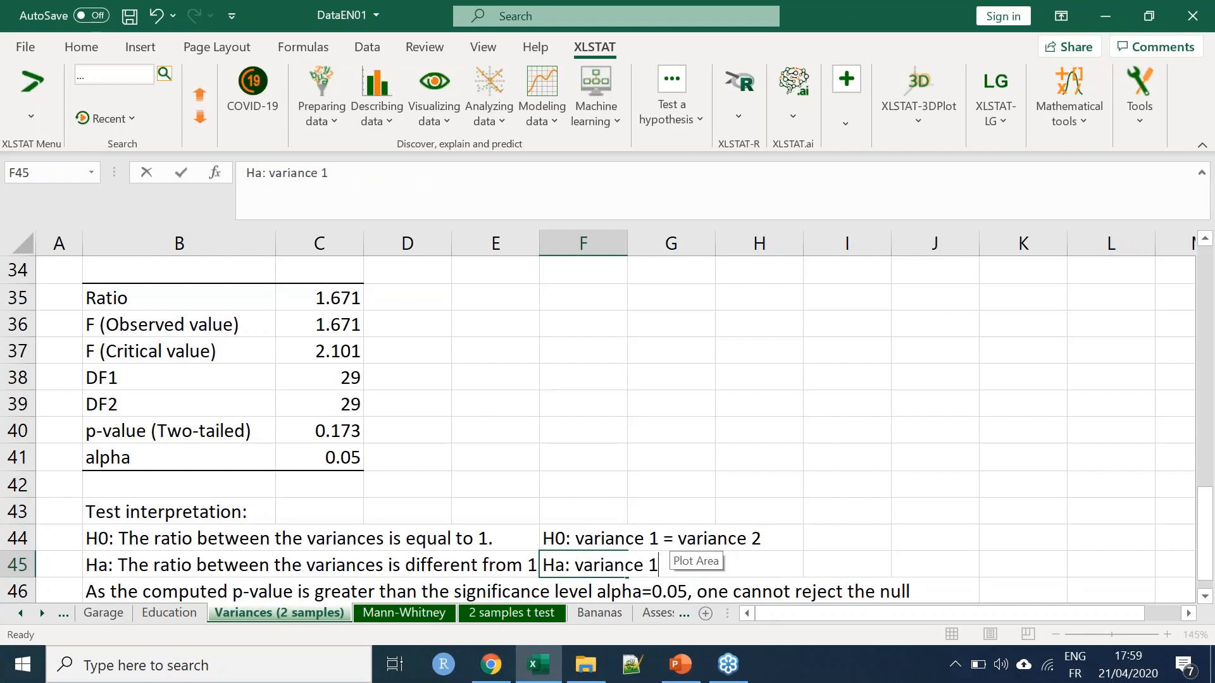
text( different)
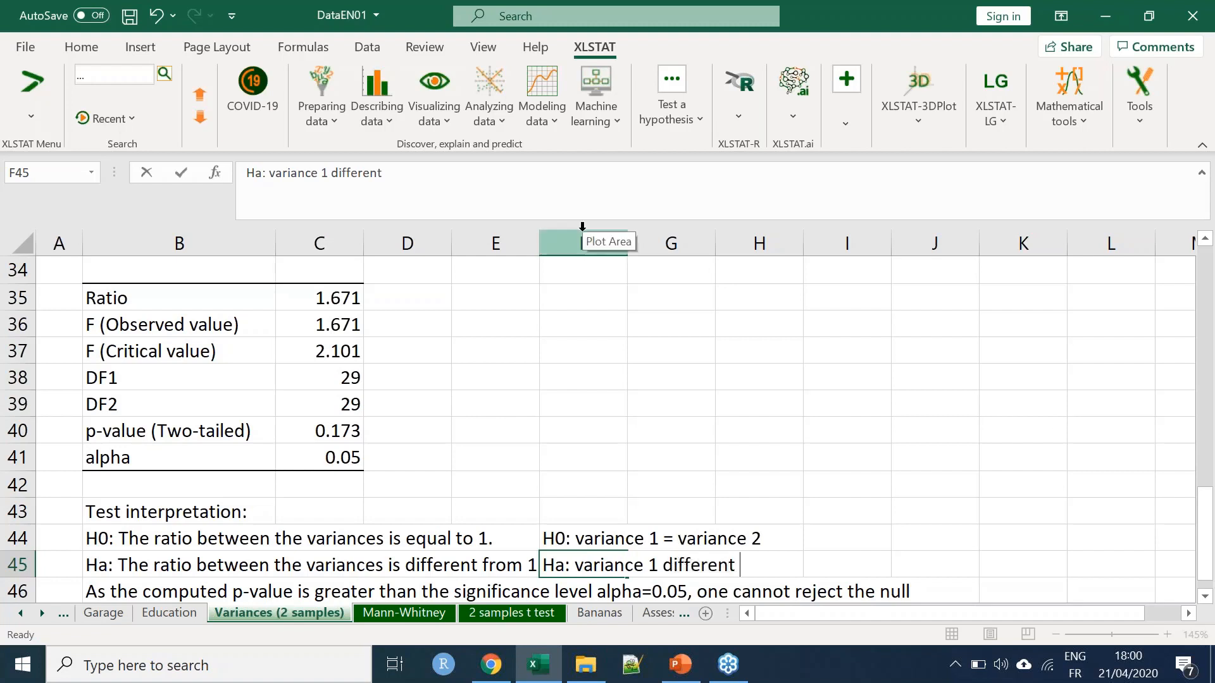
text( variance)
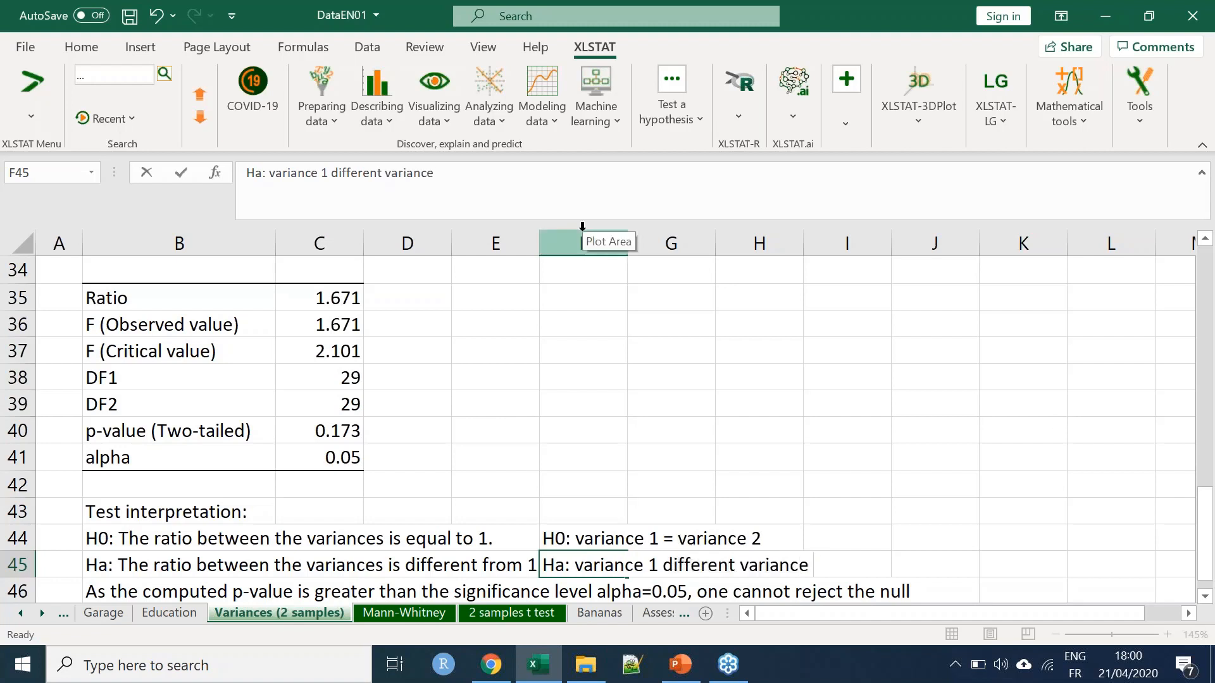
text( 2)
key(Return)
Make the two rewritten hypotheses in F44:F45 bold
drag(573, 510, 569, 537)
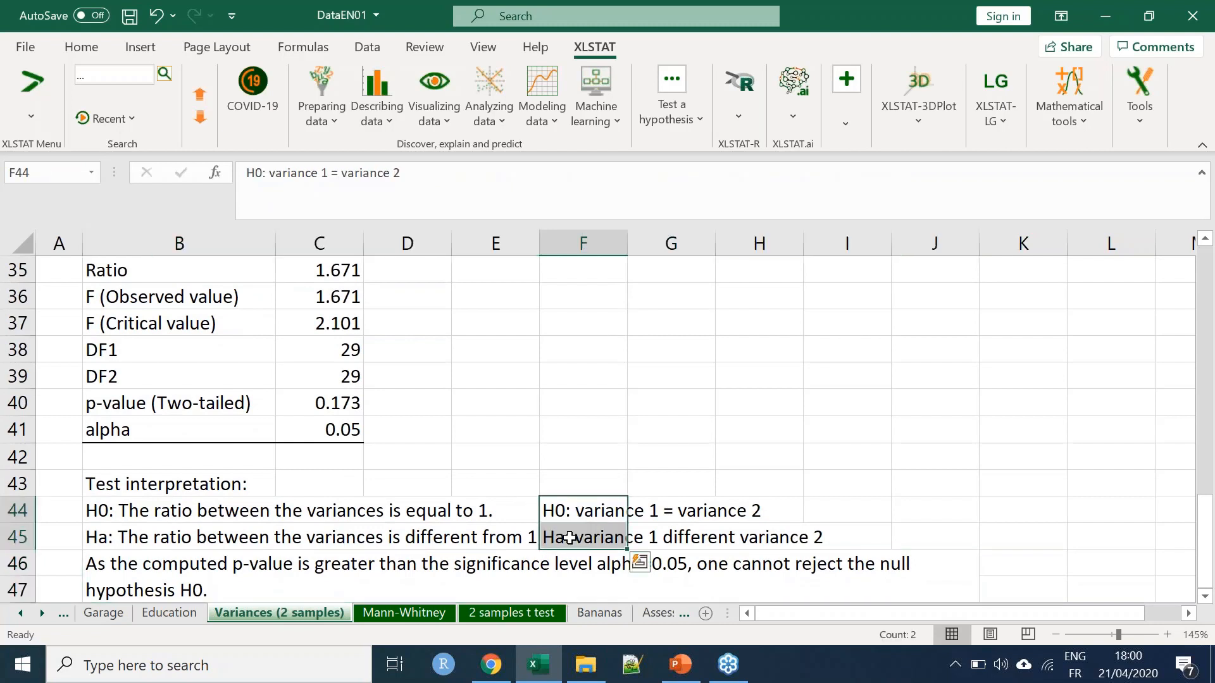
key(ctrl+b)
click(621, 384)
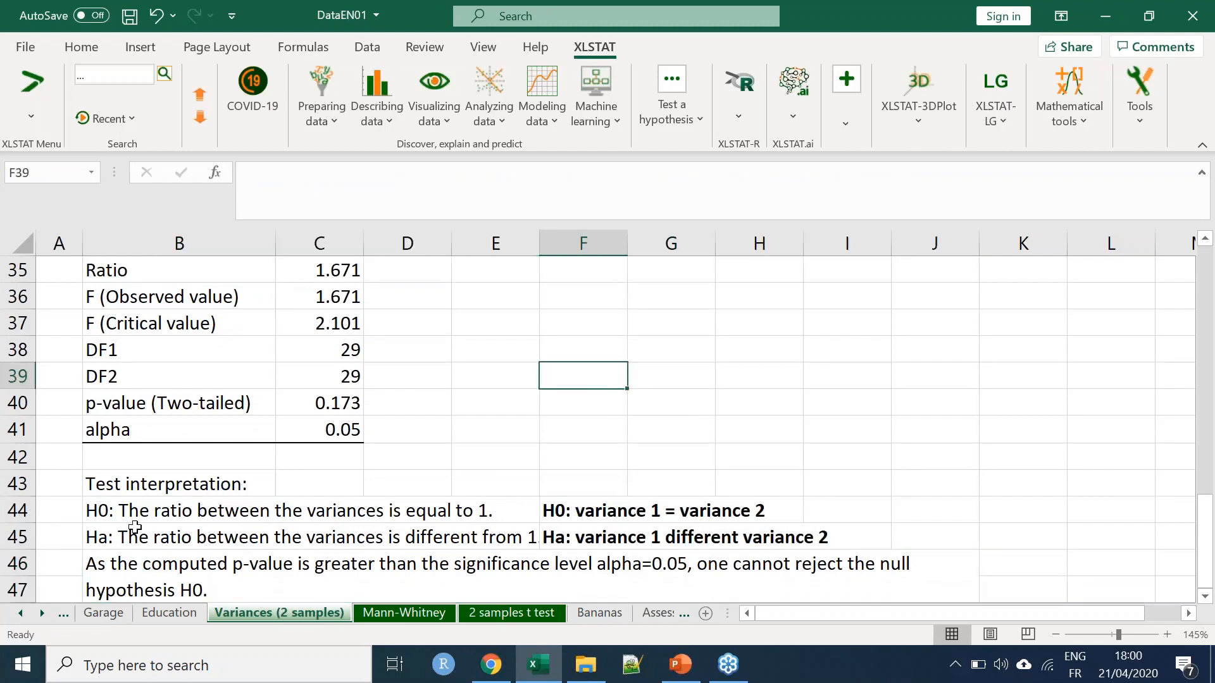
Delete the original H0 and Ha statements about the ratio of variances from B44:B45
drag(130, 507, 135, 538)
key(Delete)
click(497, 486)
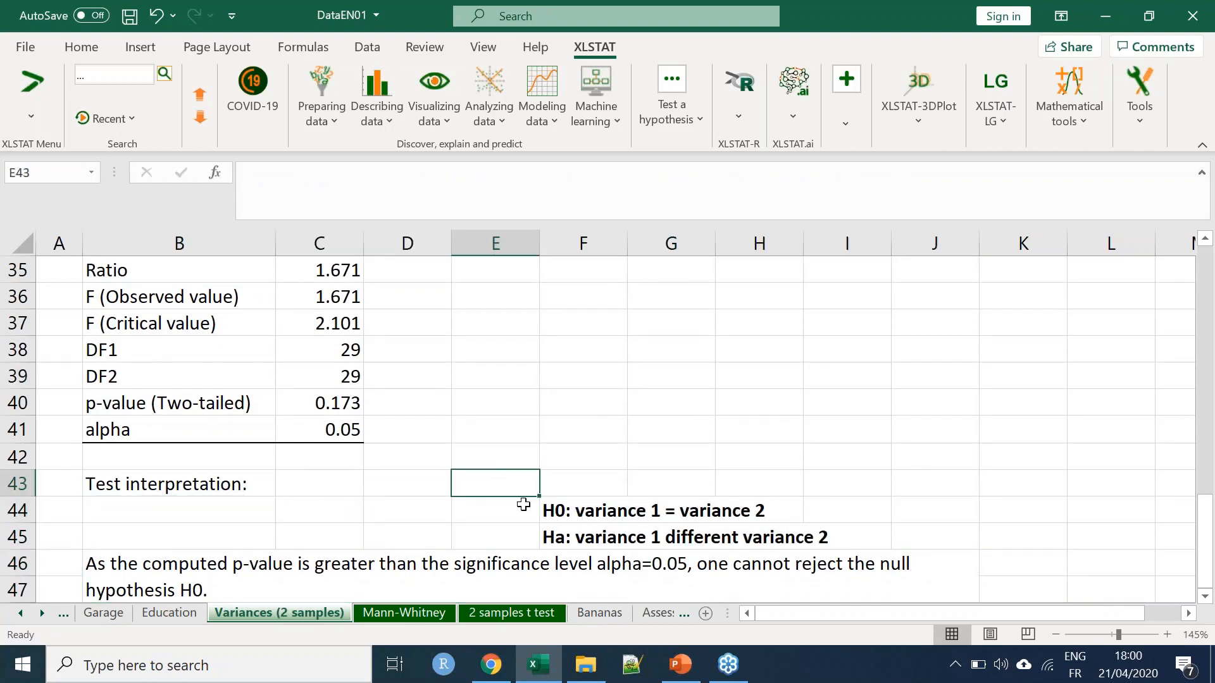
Examine the two-tailed p-value in relation to alpha and the null hypothesis of equal variances
click(321, 421)
click(327, 406)
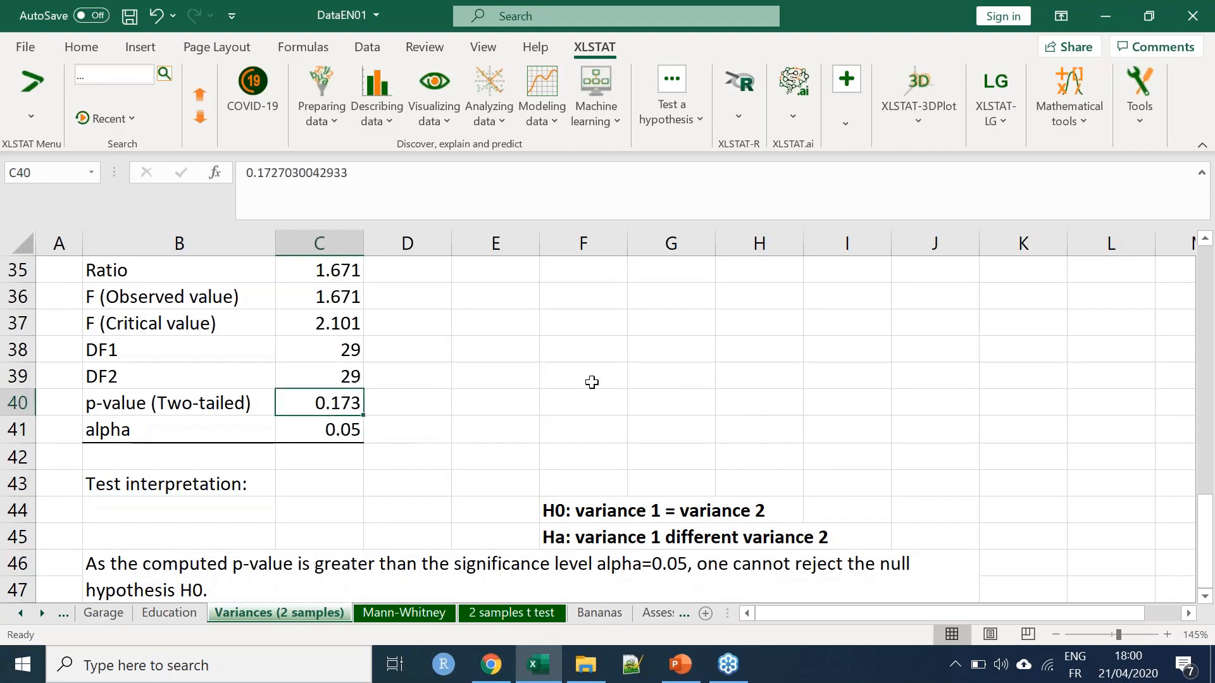
click(579, 507)
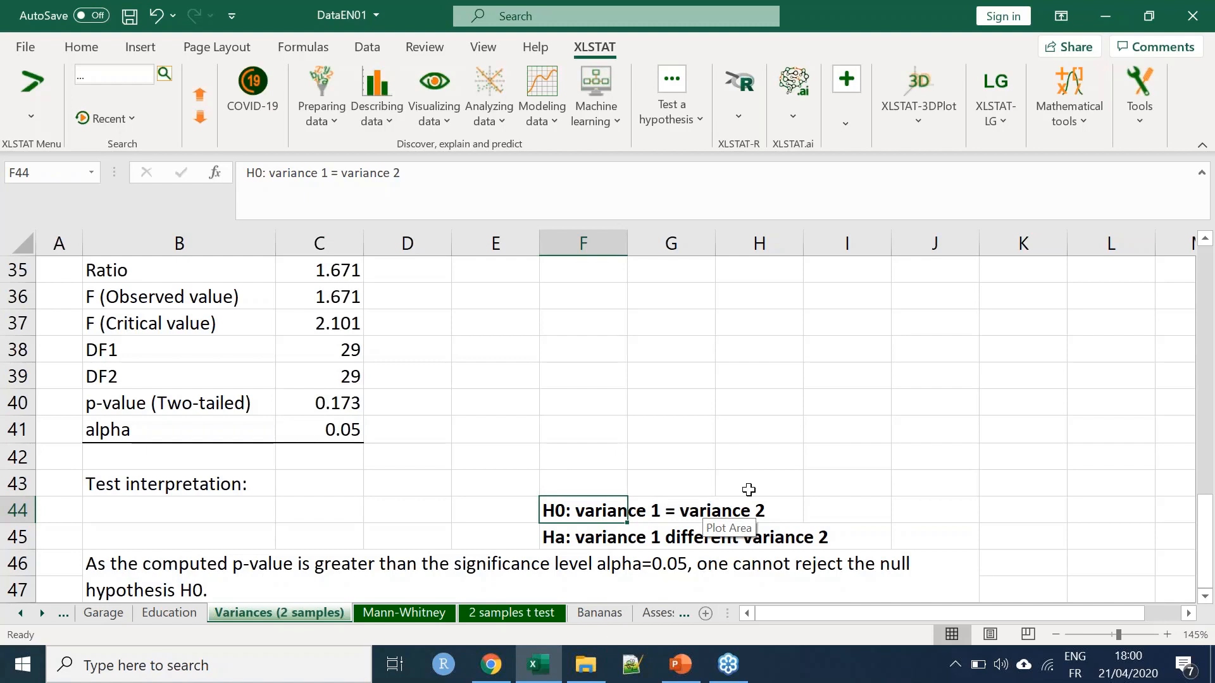
On the Correlation tests sheet in Excel, copy the correlation matrix starting at B19 and paste it at L39 beside the scatter plots
key(alt+Tab)
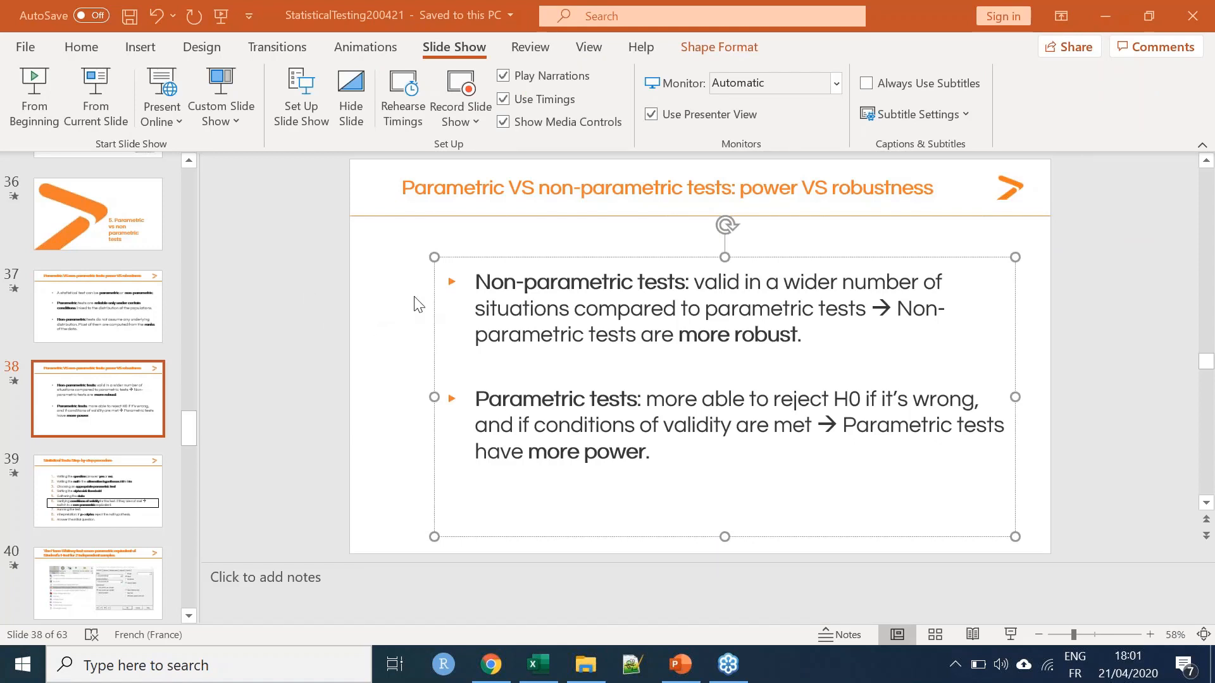
key(alt+Tab)
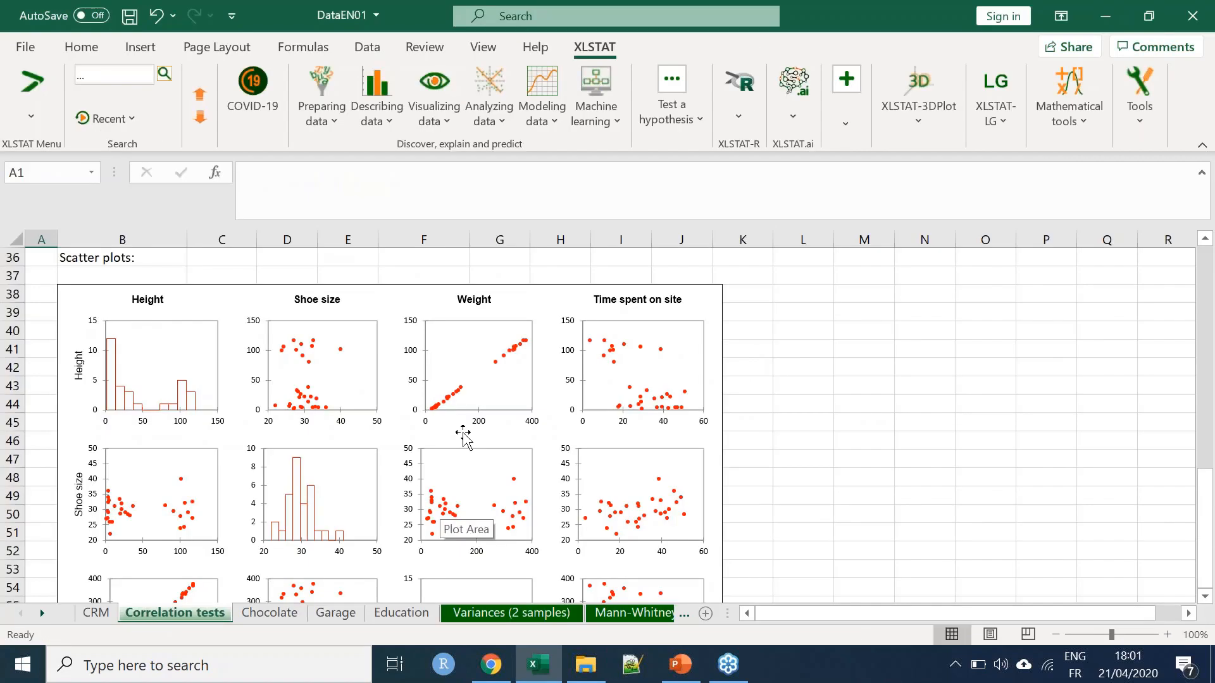
scroll(253, 424, up, 7)
drag(100, 350, 465, 442)
scroll(380, 488, down, 6)
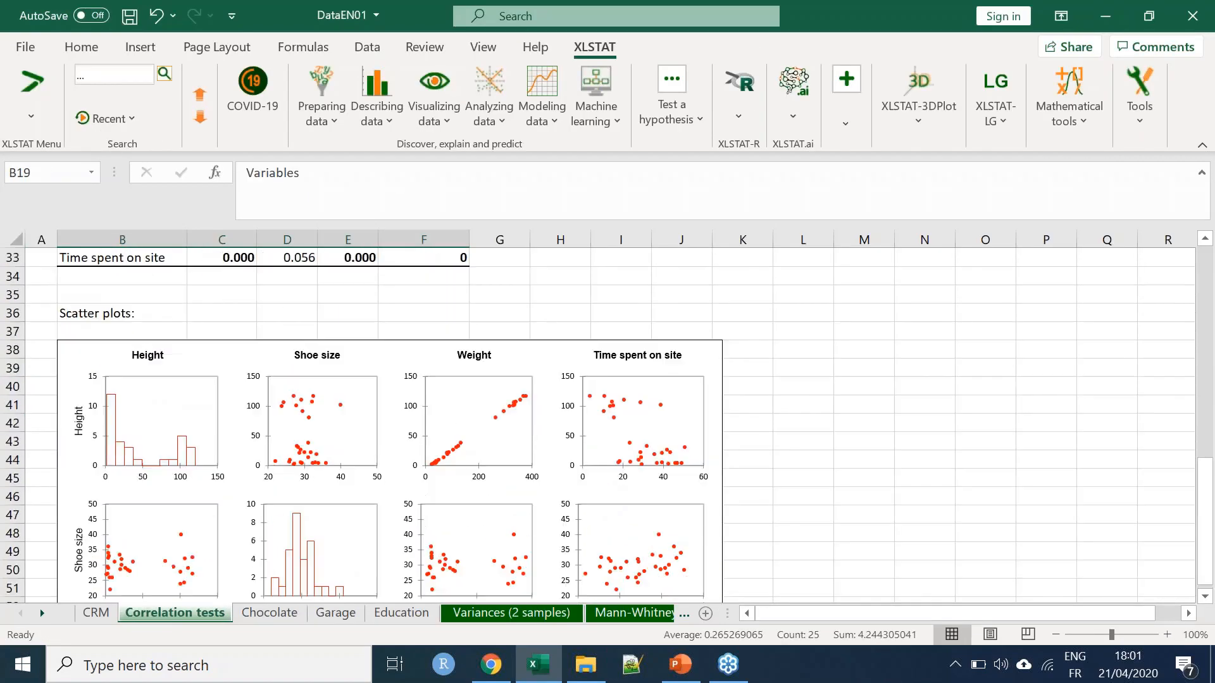
click(788, 369)
text(Variables	Height	Shoe size	Weight	Time spent on site Height	1	0.011	1.000	-0.638 Shoe size	0.011	1	0.029	0.353 Weight	1.000	0.029	1	-0.632 Time spen	-0.638	0.353	-0.632	1)
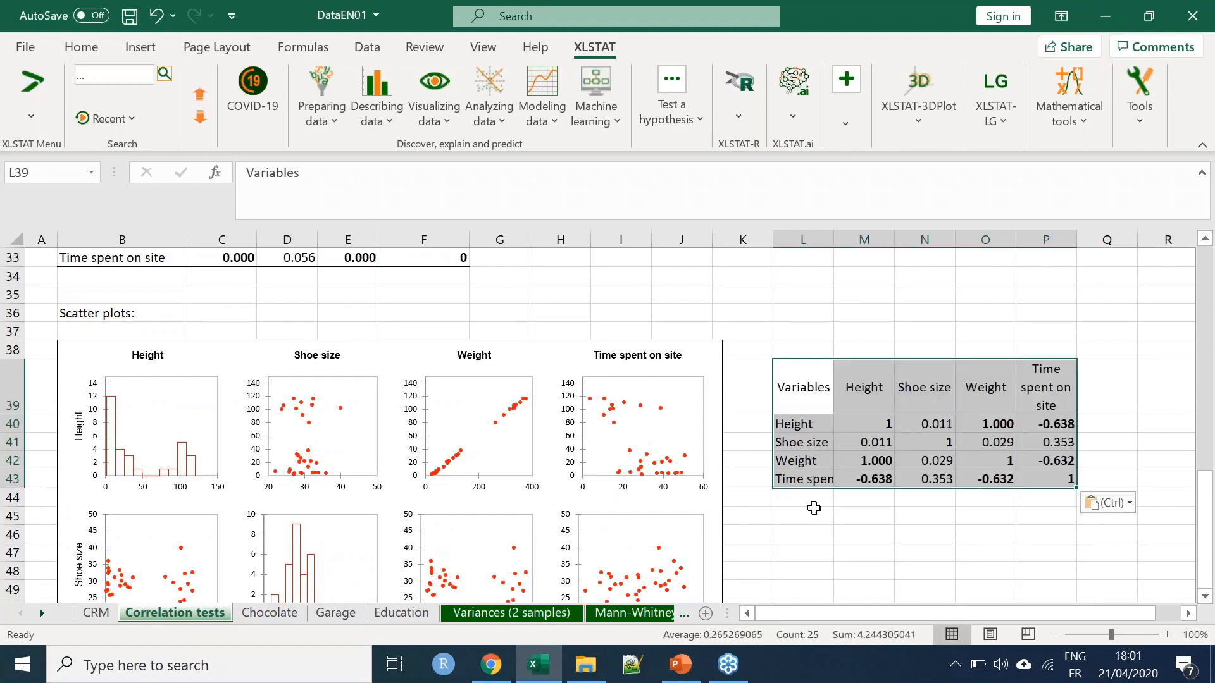
Widen column L of the pasted correlation matrix to fit its variable names
scroll(824, 447, down, 1)
click(874, 408)
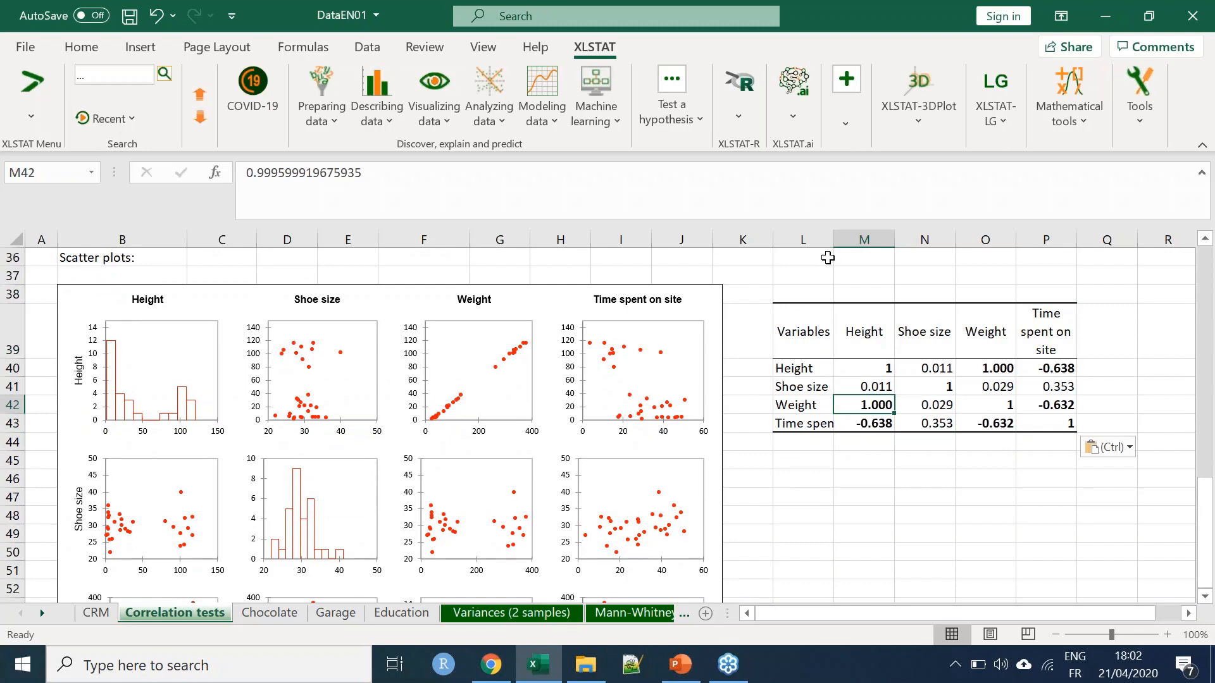
double_click(834, 239)
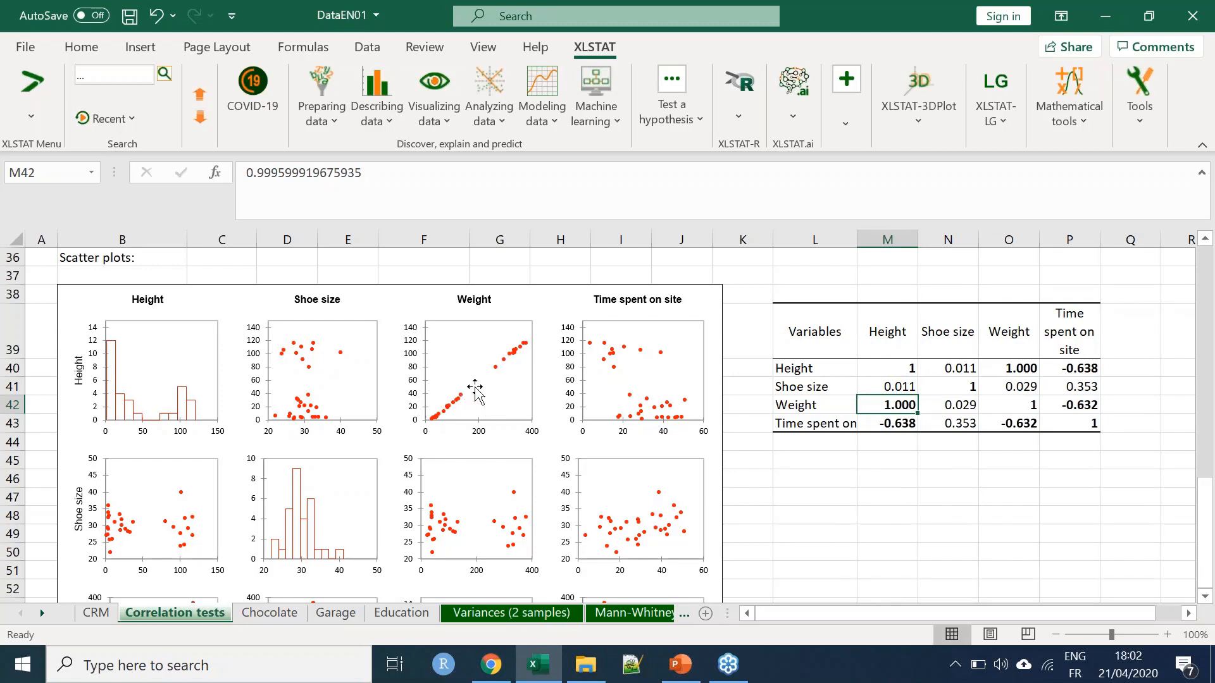
Compare the correlations of height and weight with time spent on site against the scatter plots and the Pearson p-values table
click(894, 428)
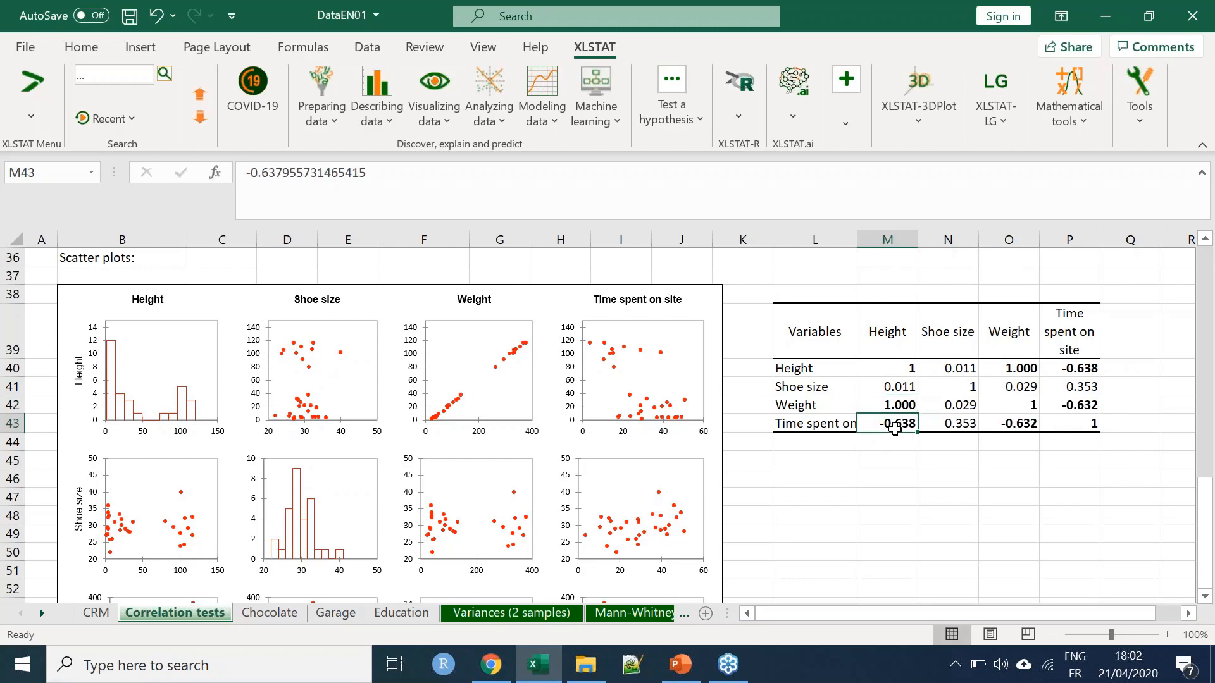
click(888, 336)
click(895, 429)
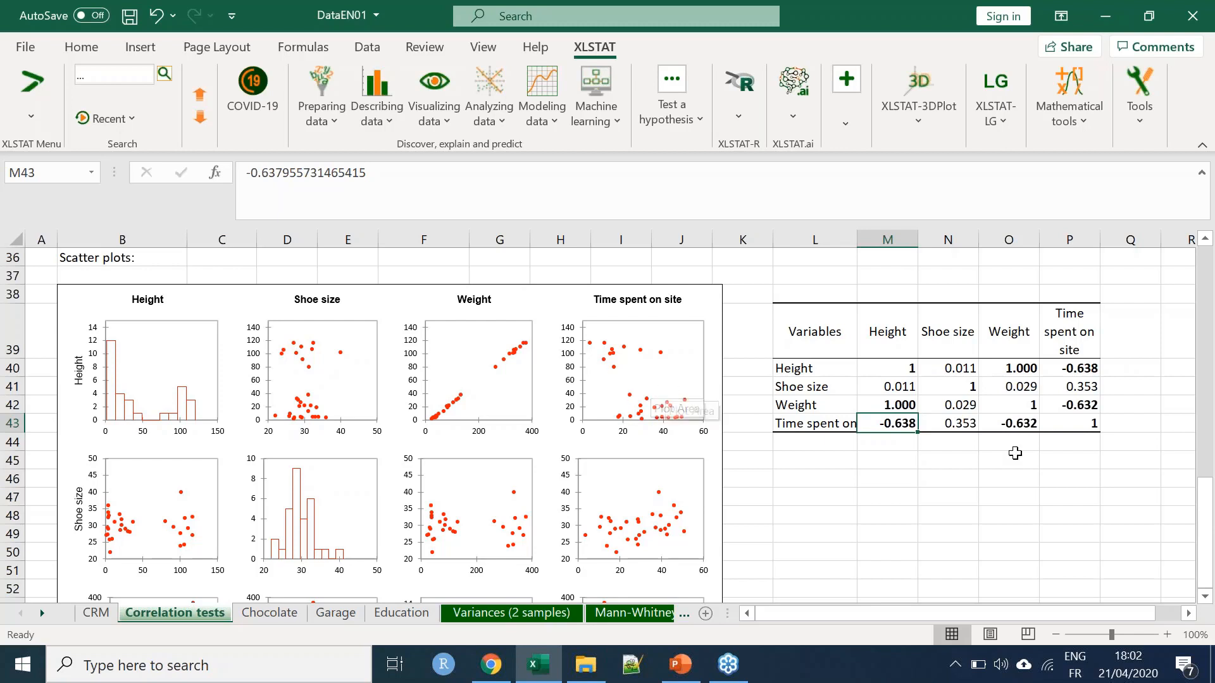
click(1029, 421)
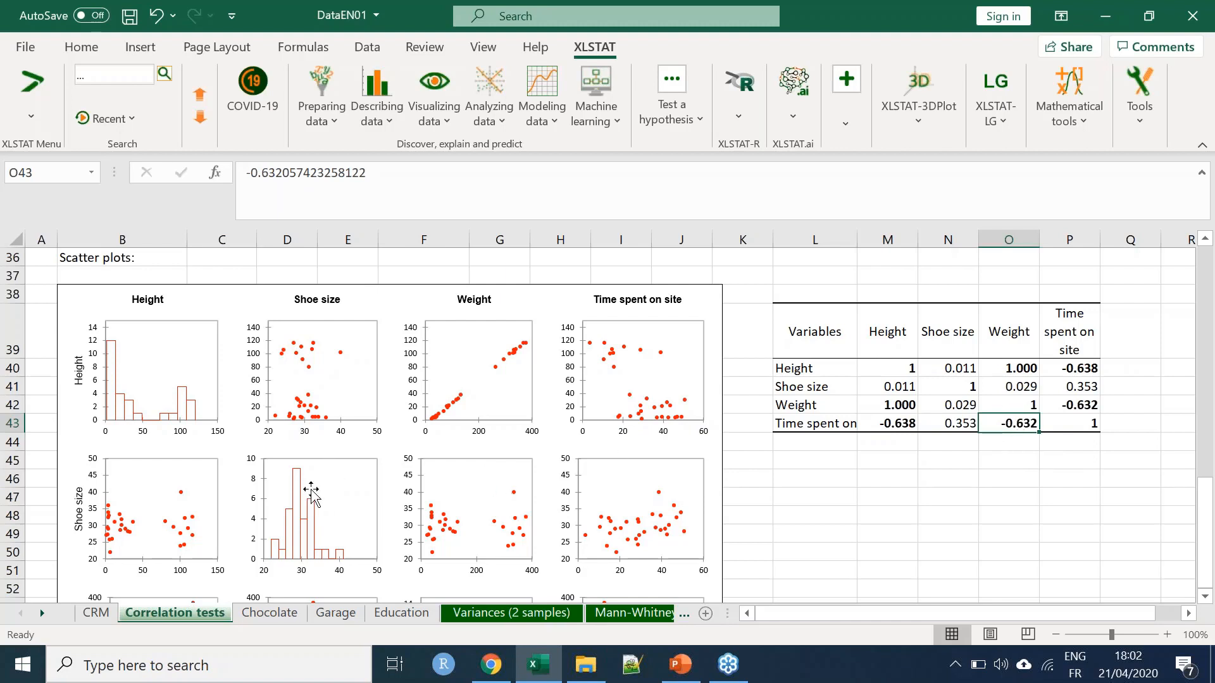
scroll(254, 487, down, 1)
scroll(132, 468, down, 6)
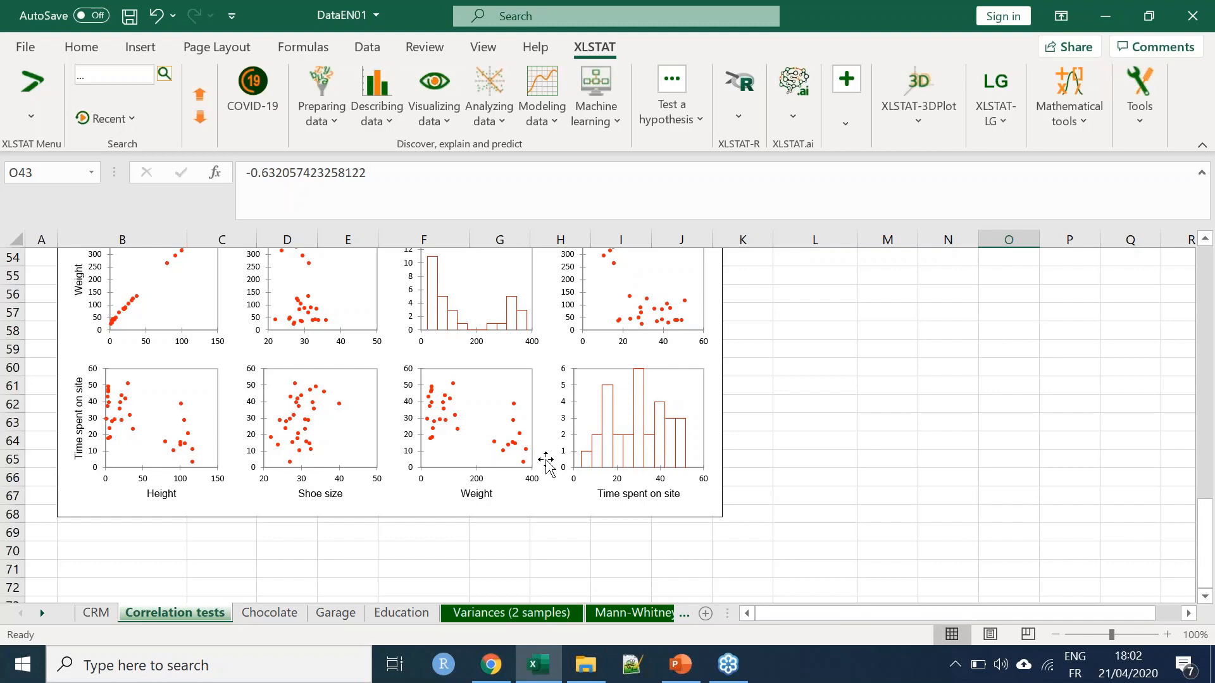
scroll(455, 421, up, 1)
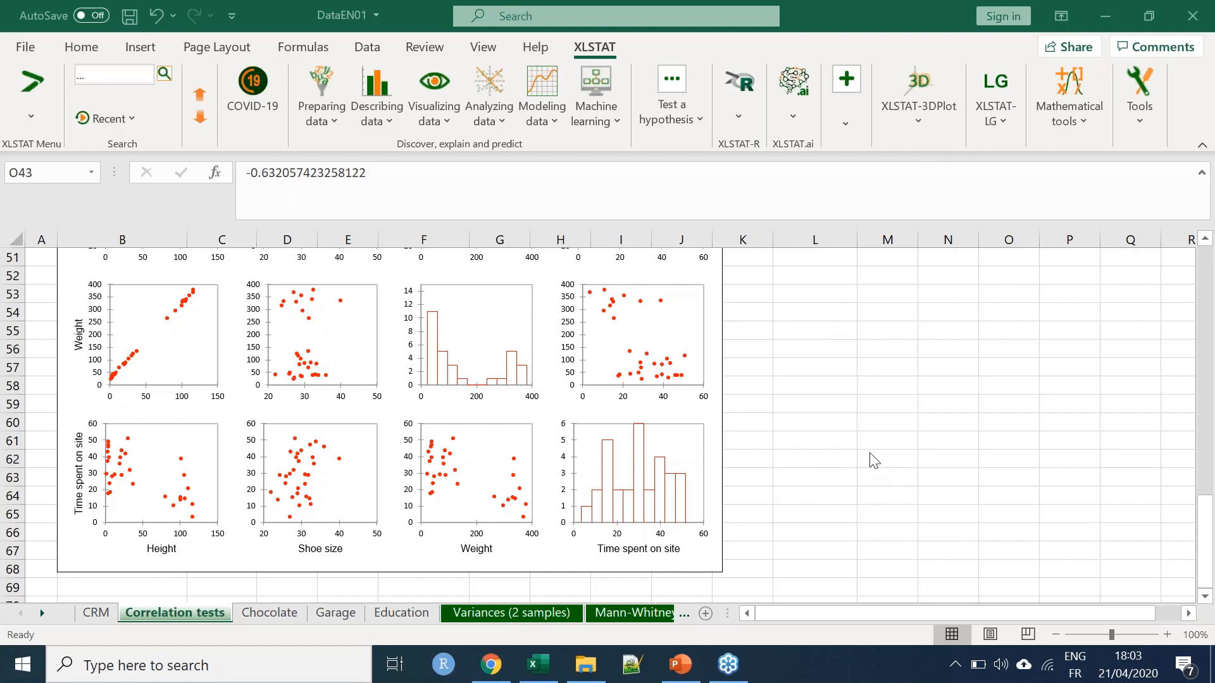
click(841, 438)
scroll(707, 454, up, 1)
scroll(707, 454, up, 8)
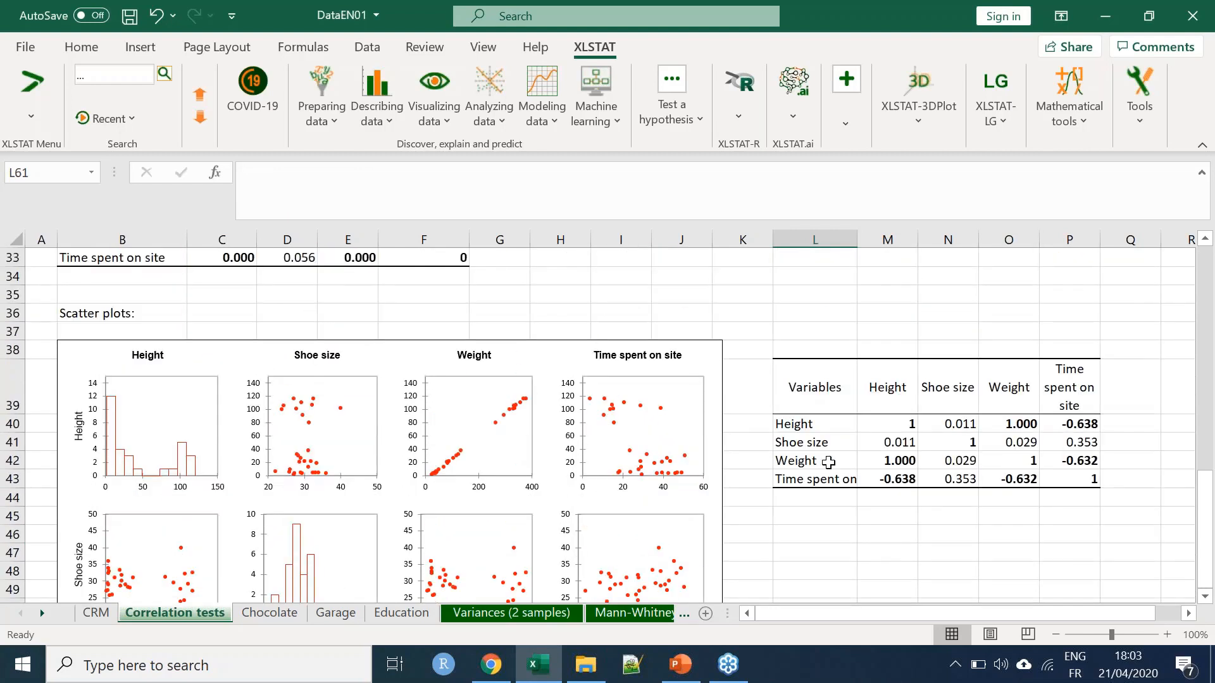
scroll(427, 405, up, 2)
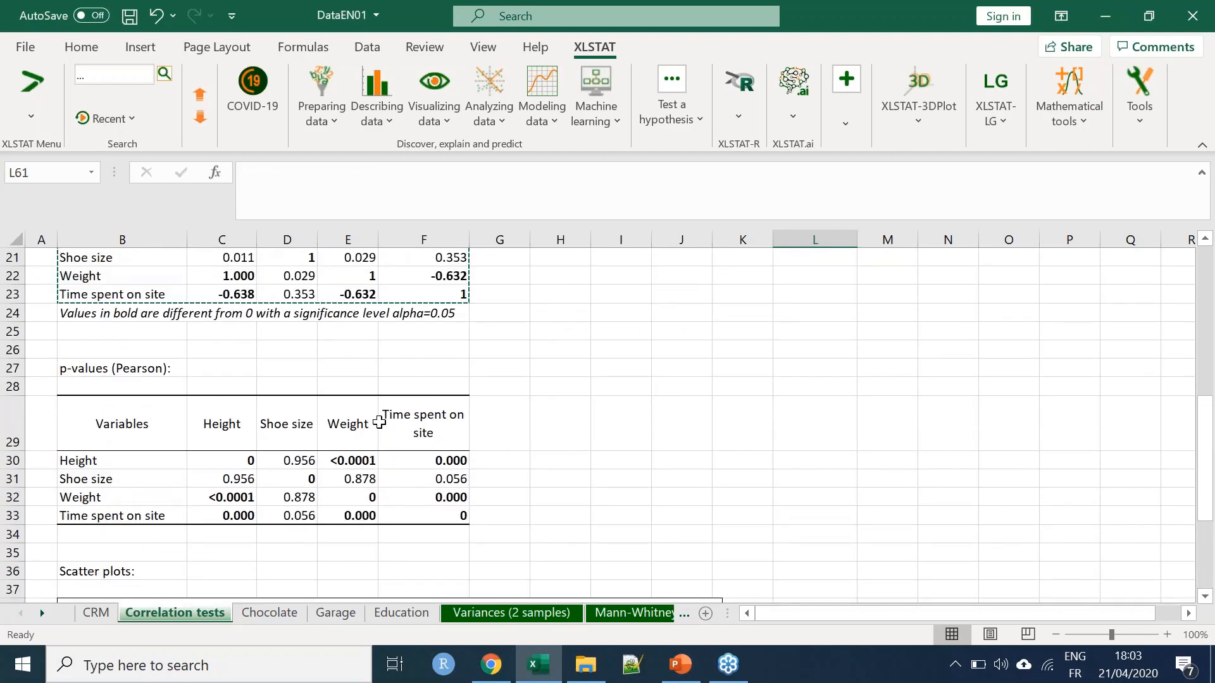
Examine the correlation between height and time spent on site in the Pearson correlation matrix
scroll(364, 429, up, 2)
click(227, 441)
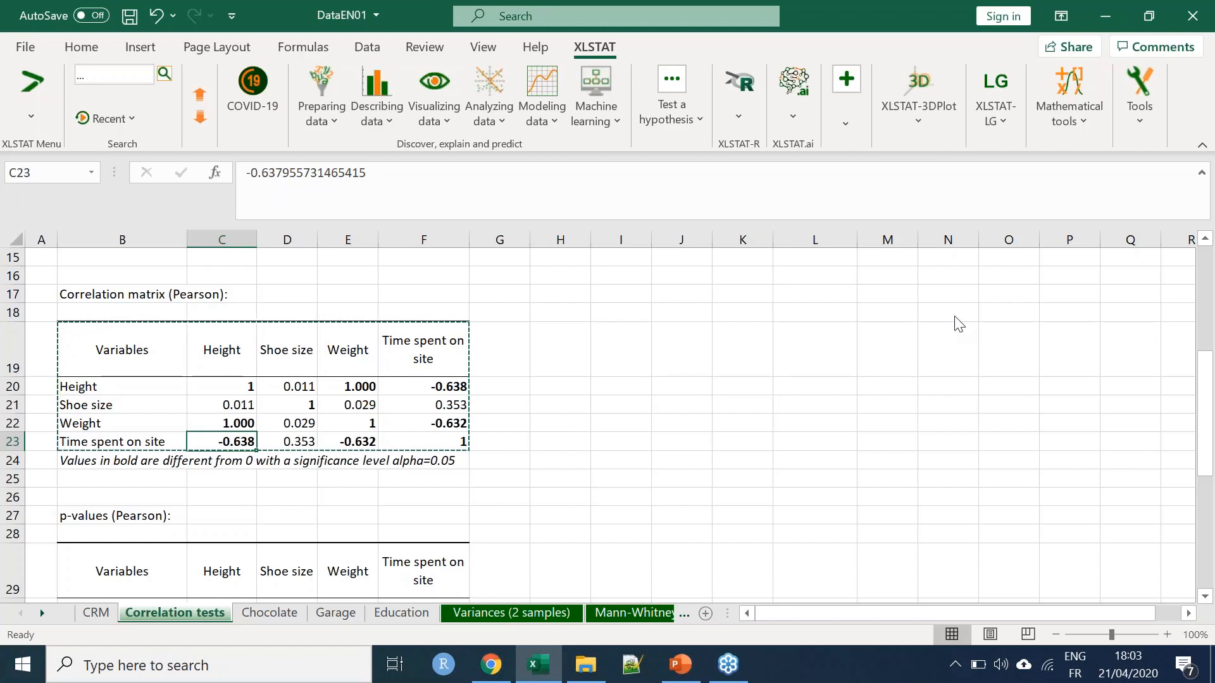
key(alt+Tab)
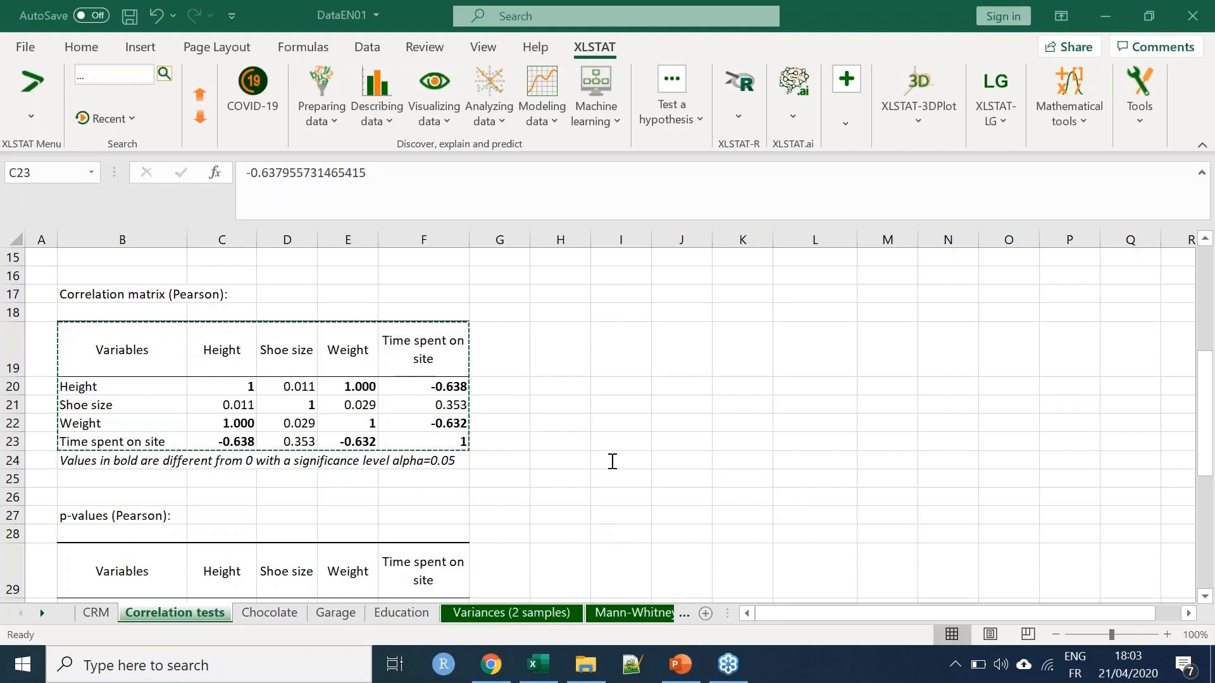
On the CRM sheet, rename the Origin column header to Cities and highlight the upper part of that column
click(96, 612)
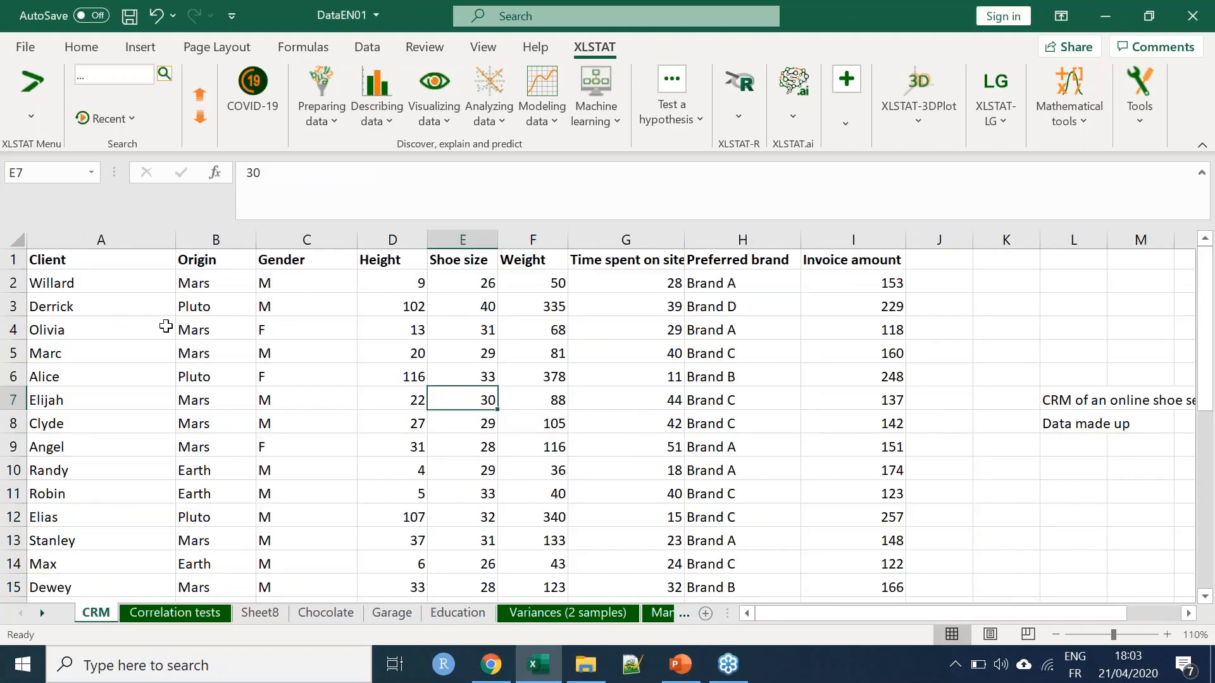
click(207, 258)
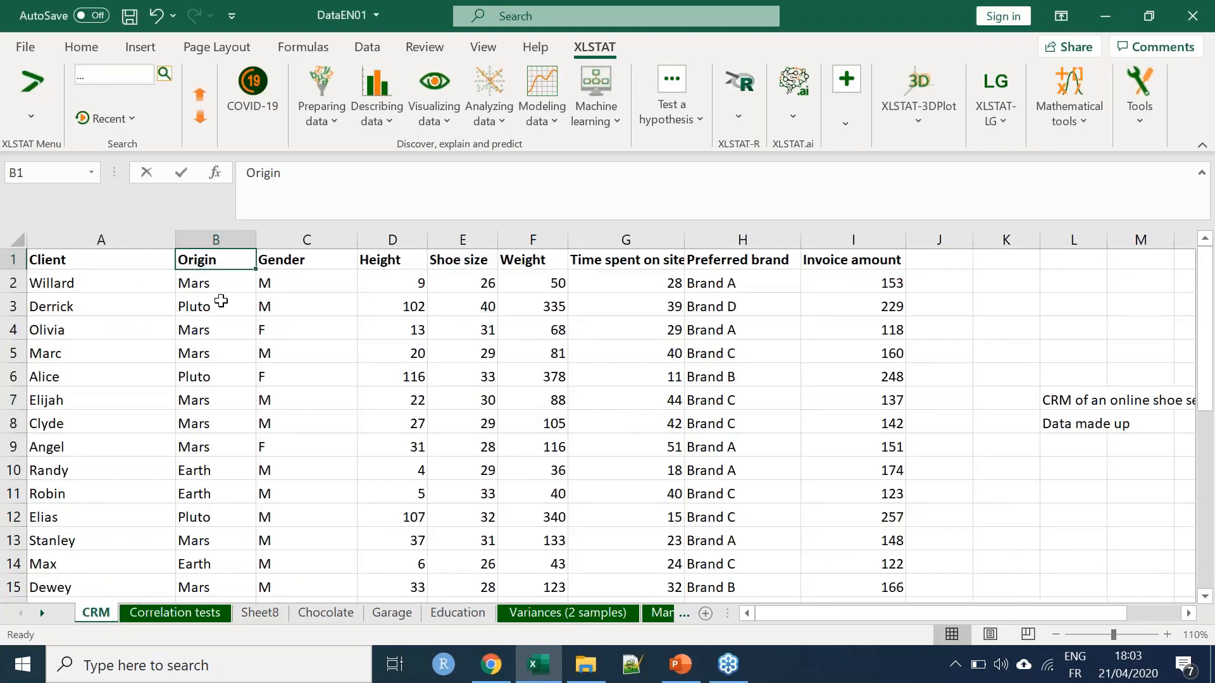
text(Cities)
key(Return)
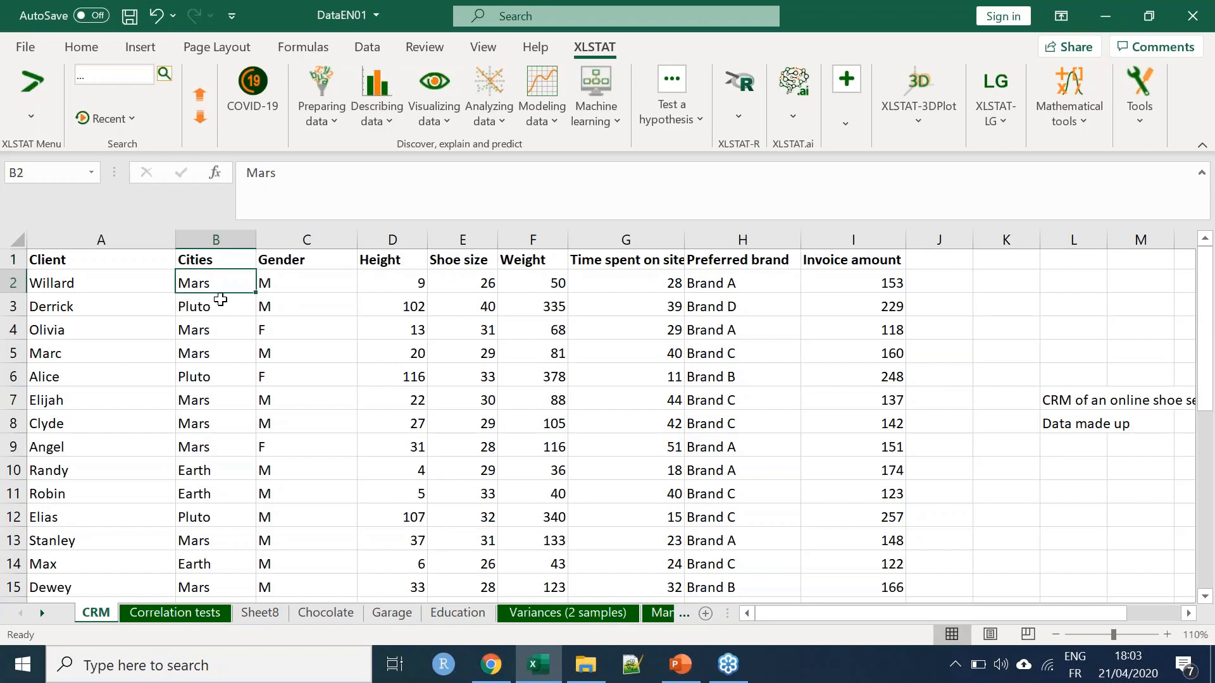
drag(215, 281, 198, 491)
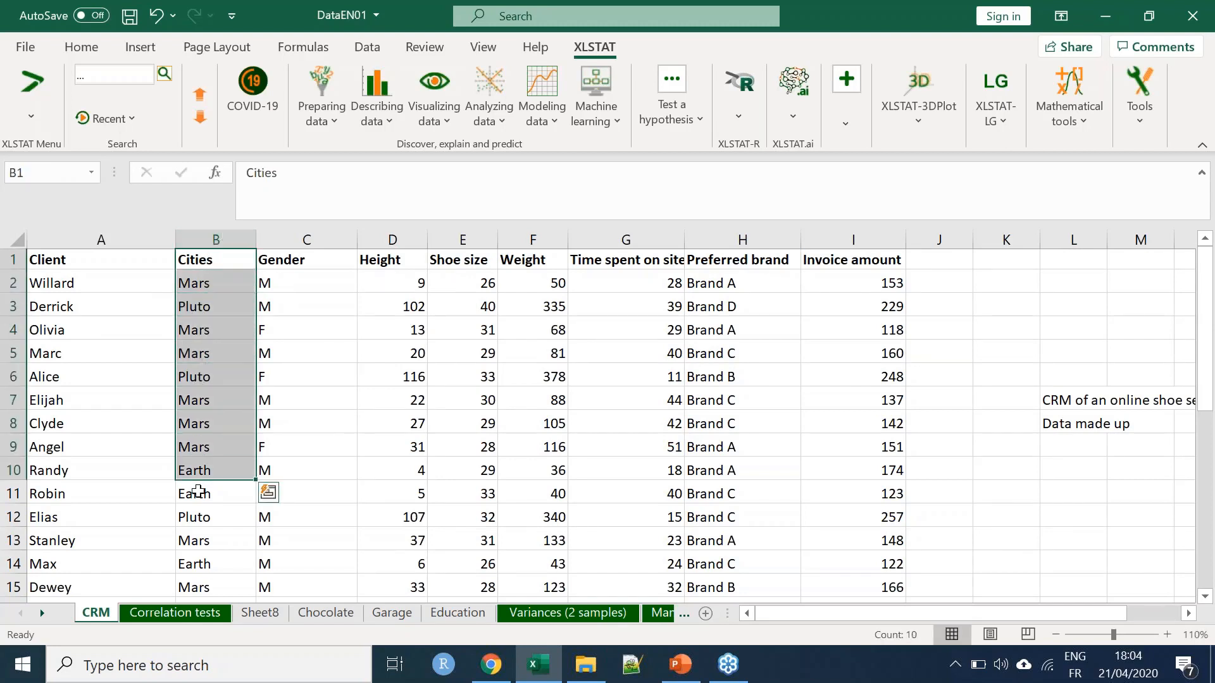
Rename the Height column header to Preference and widen the column to fit it
click(212, 539)
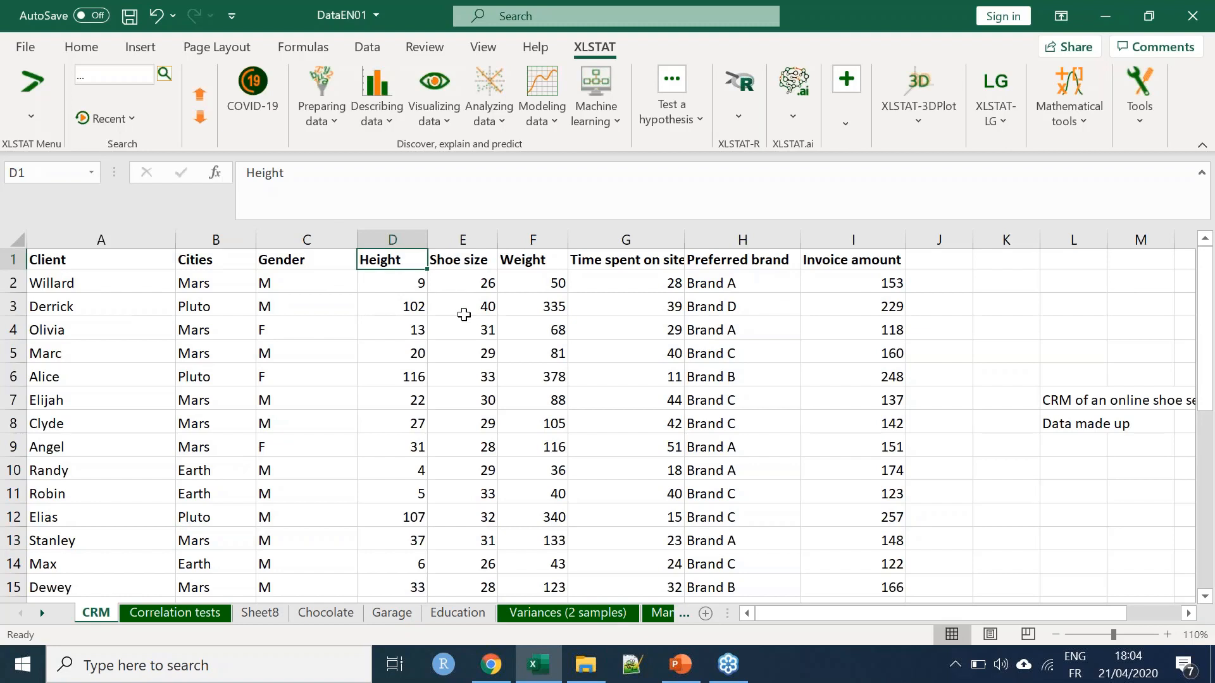
text(Pre)
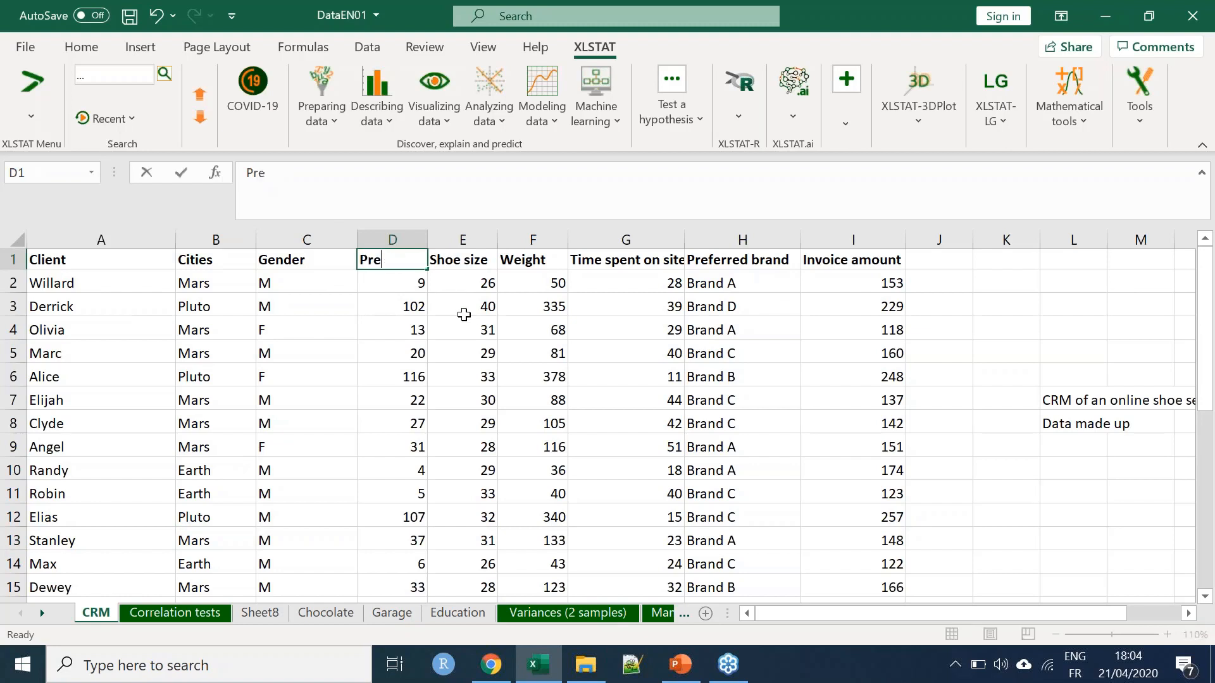
text(ference)
key(Return)
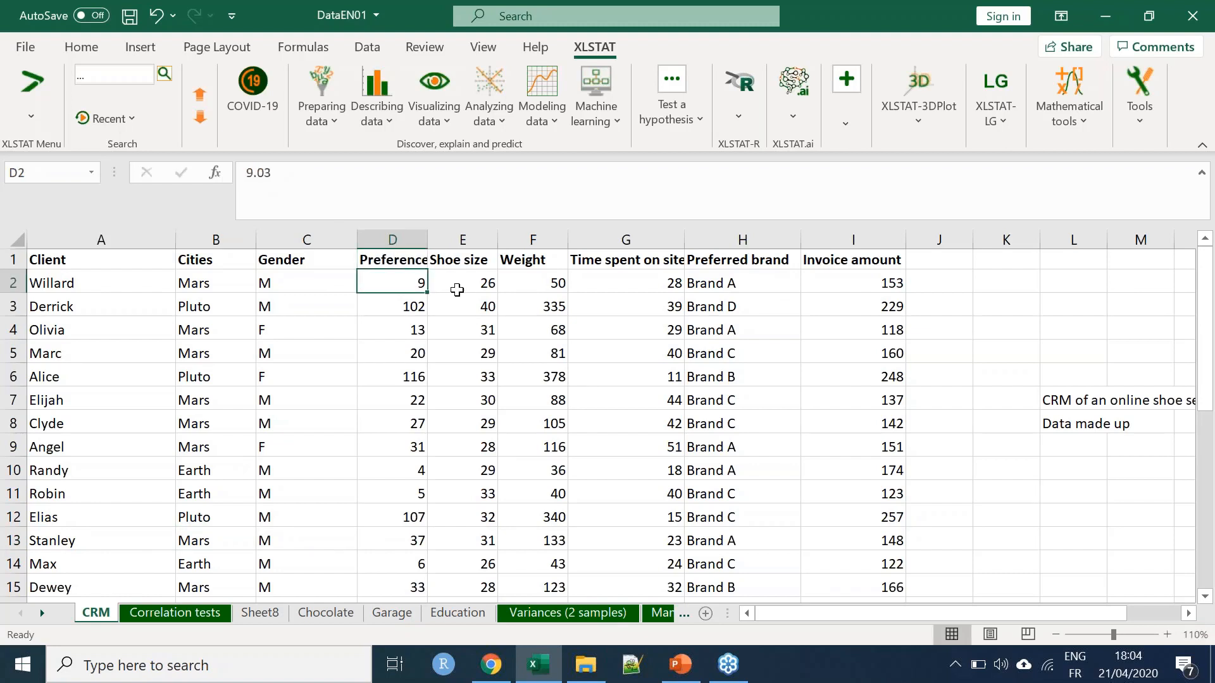
double_click(428, 239)
Delete the Gender column, then slightly narrow the Preference column and look through its values
right_click(306, 239)
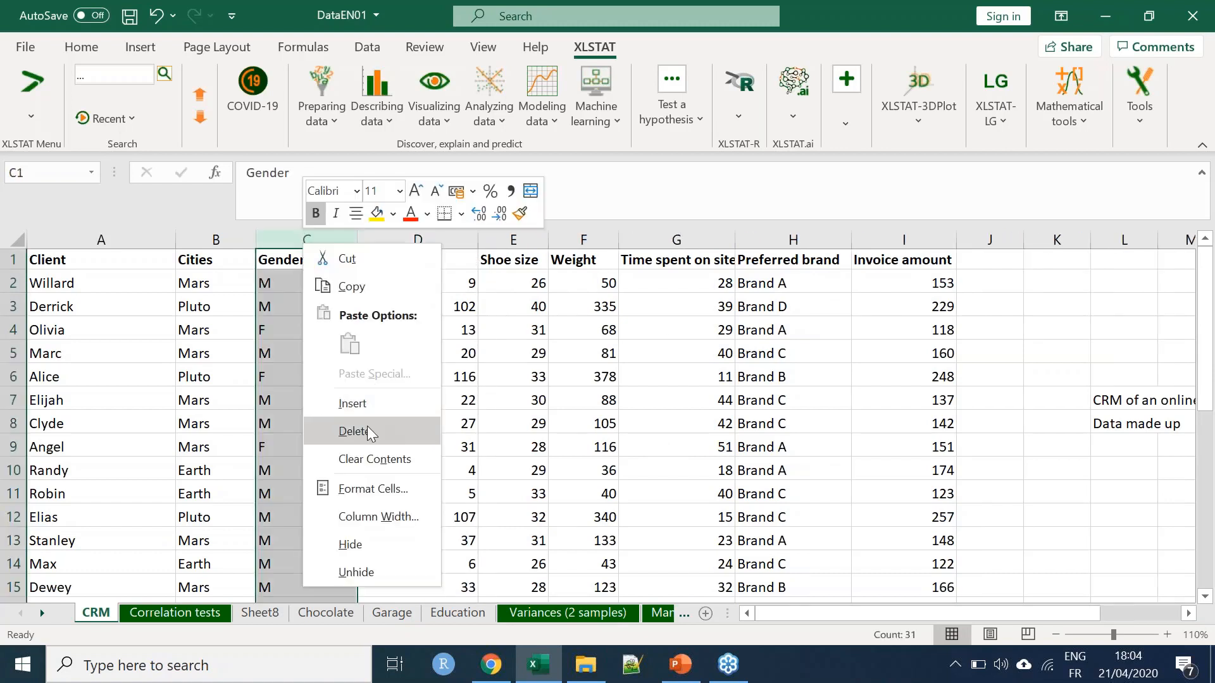
click(354, 432)
click(412, 377)
drag(380, 235, 367, 238)
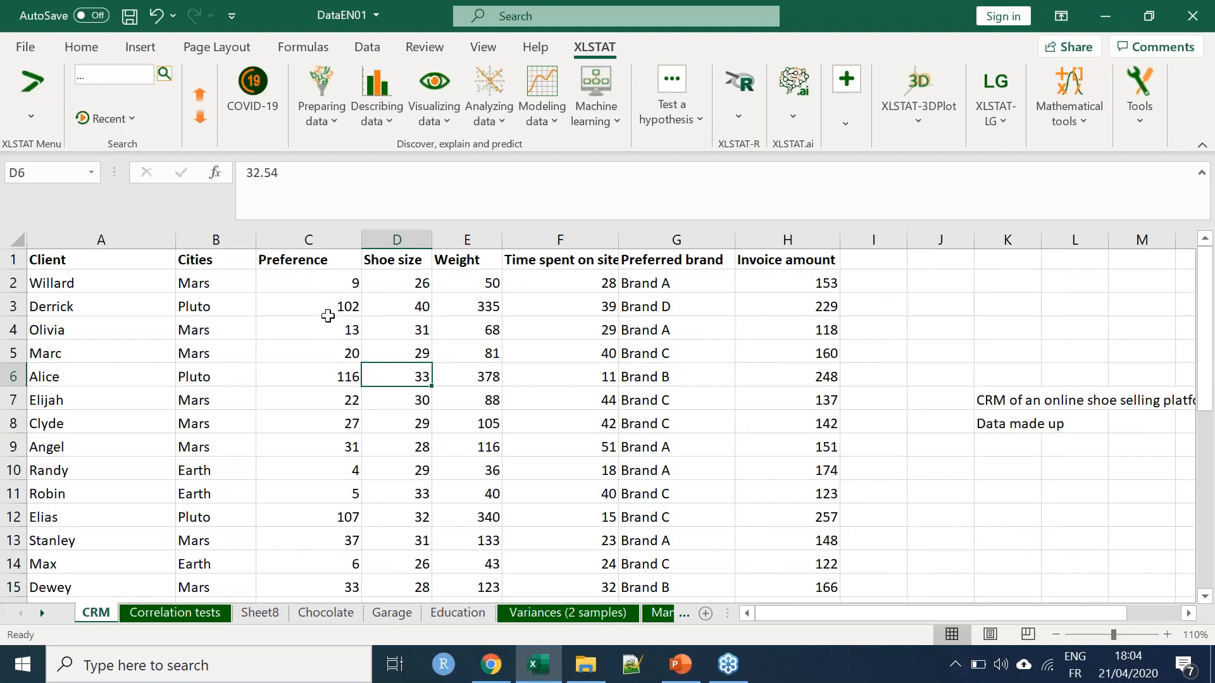
click(322, 283)
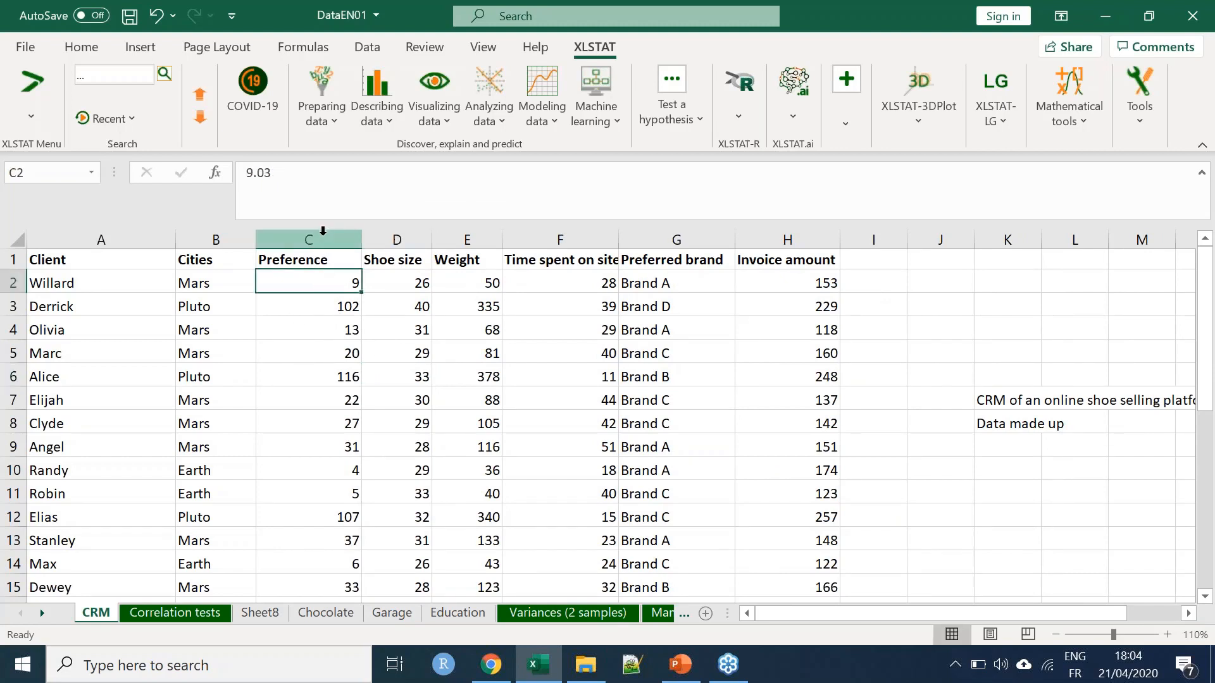
scroll(323, 232, down, 1)
scroll(314, 293, down, 6)
scroll(321, 304, up, 7)
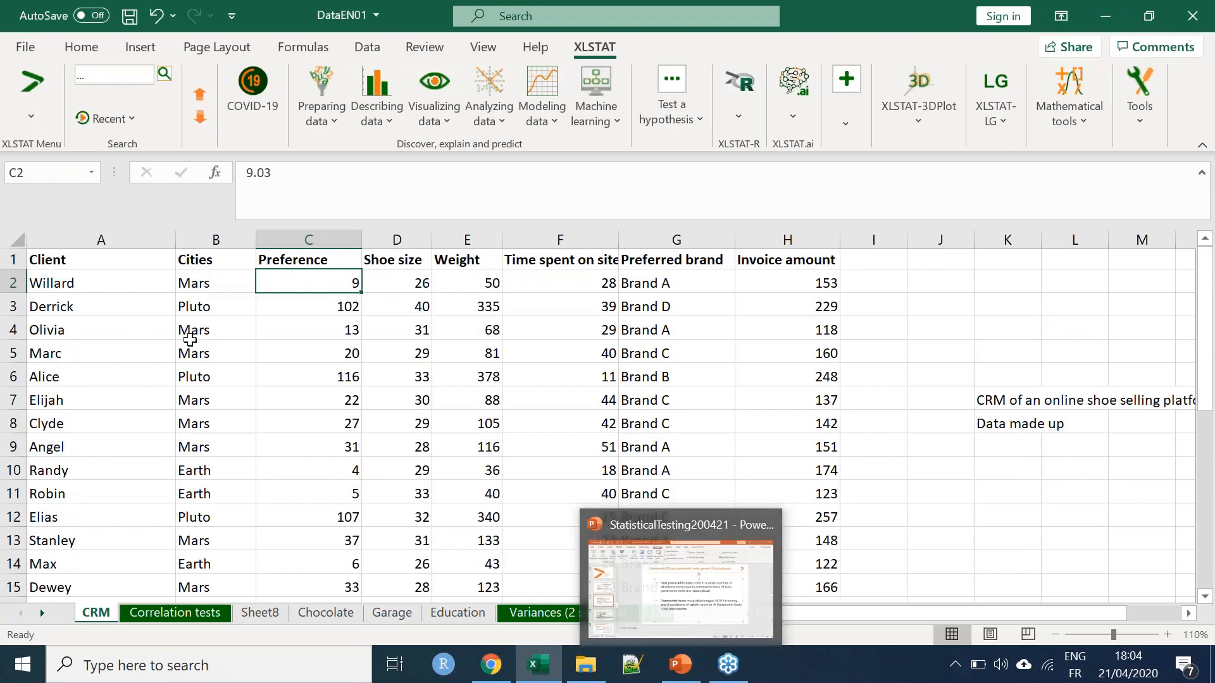
Switch to the StatisticalTesting200421 presentation in PowerPoint and open slide 56, Choosing an appropriate statistical test
click(680, 665)
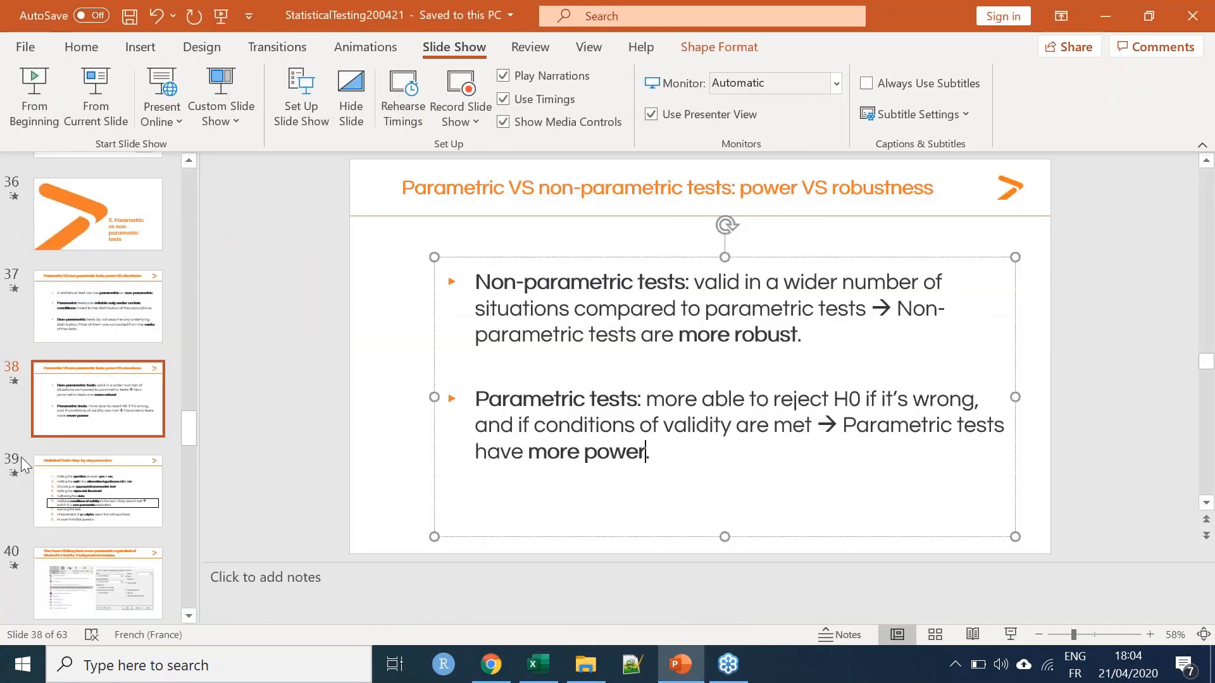
scroll(95, 442, down, 6)
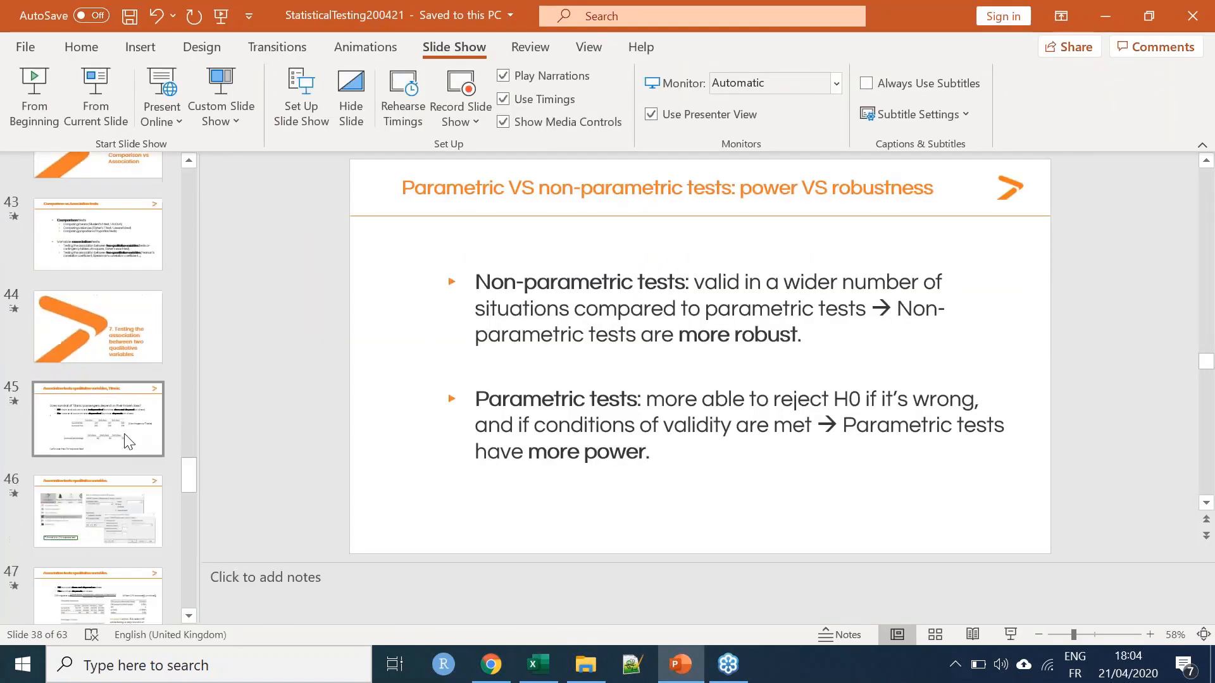
drag(181, 491, 187, 553)
click(134, 511)
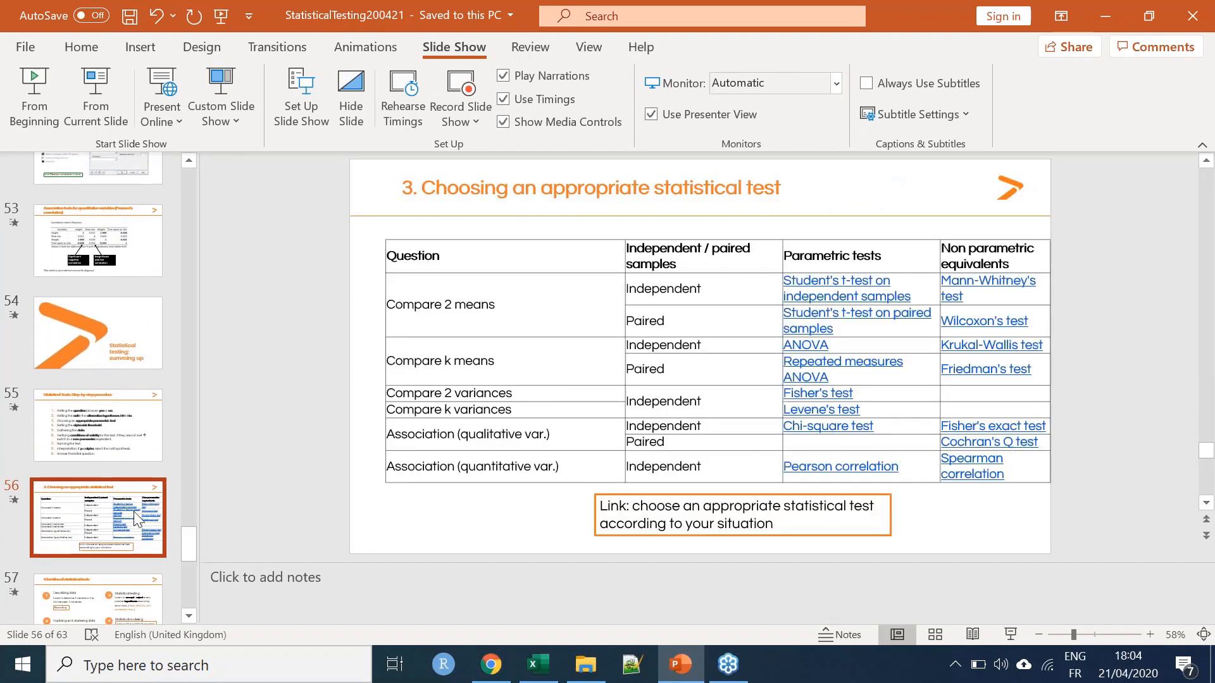
In the test selection table, highlight the Compare k means question and its parametric test for independent samples, ANOVA
triple_click(406, 361)
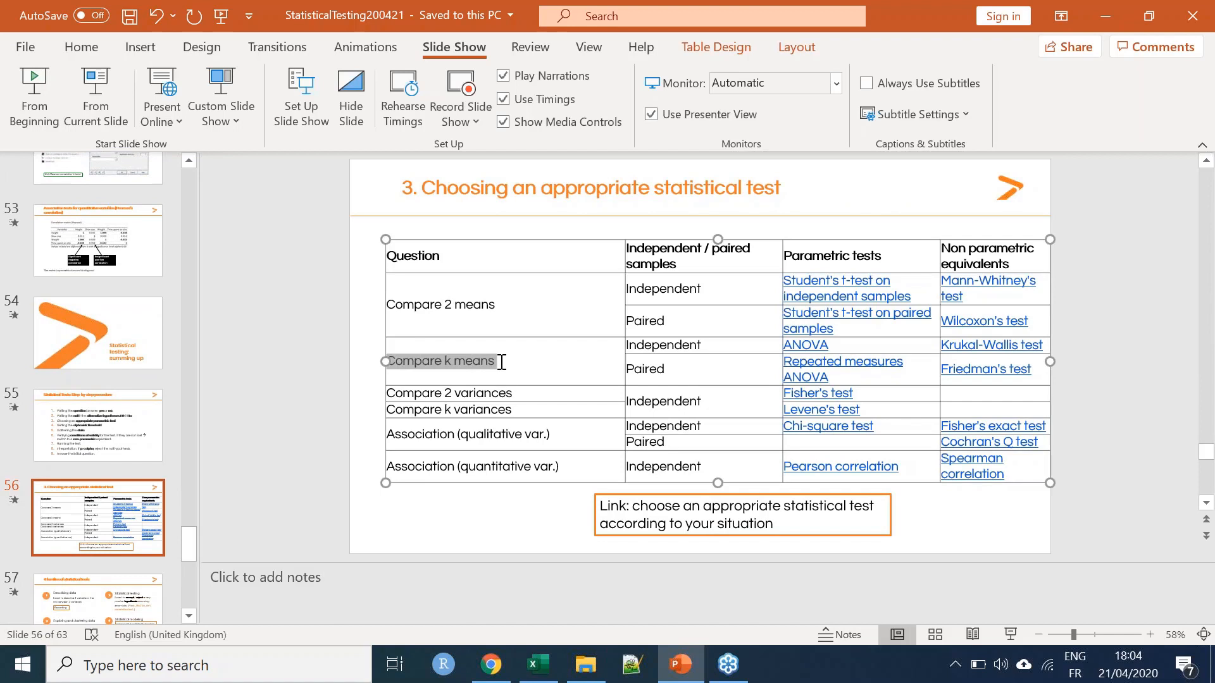
double_click(842, 347)
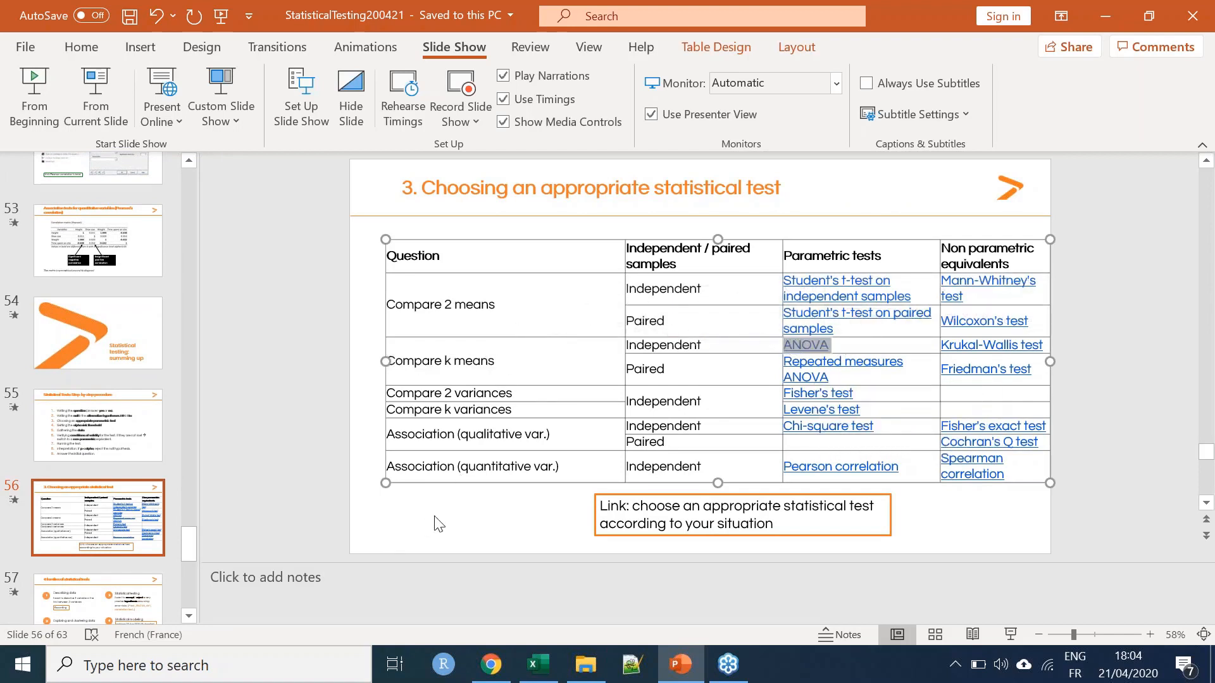
click(846, 345)
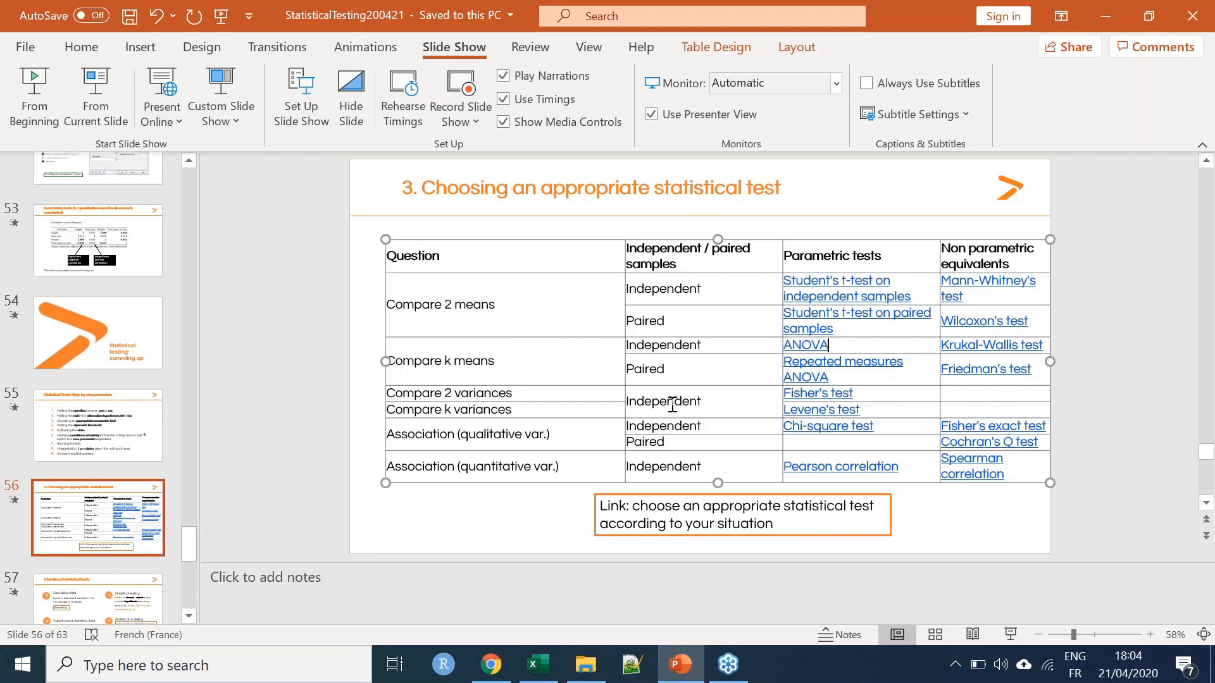